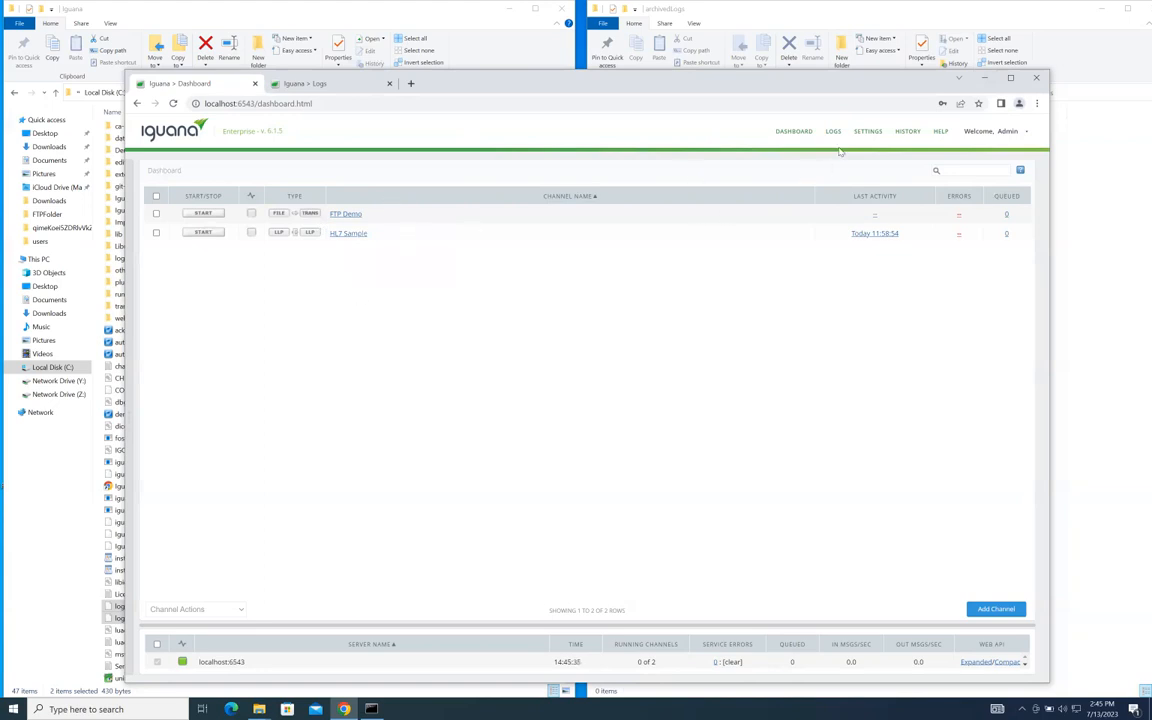
Open the Iguana ID & License Info settings and examine the license type.
left_click(866, 131)
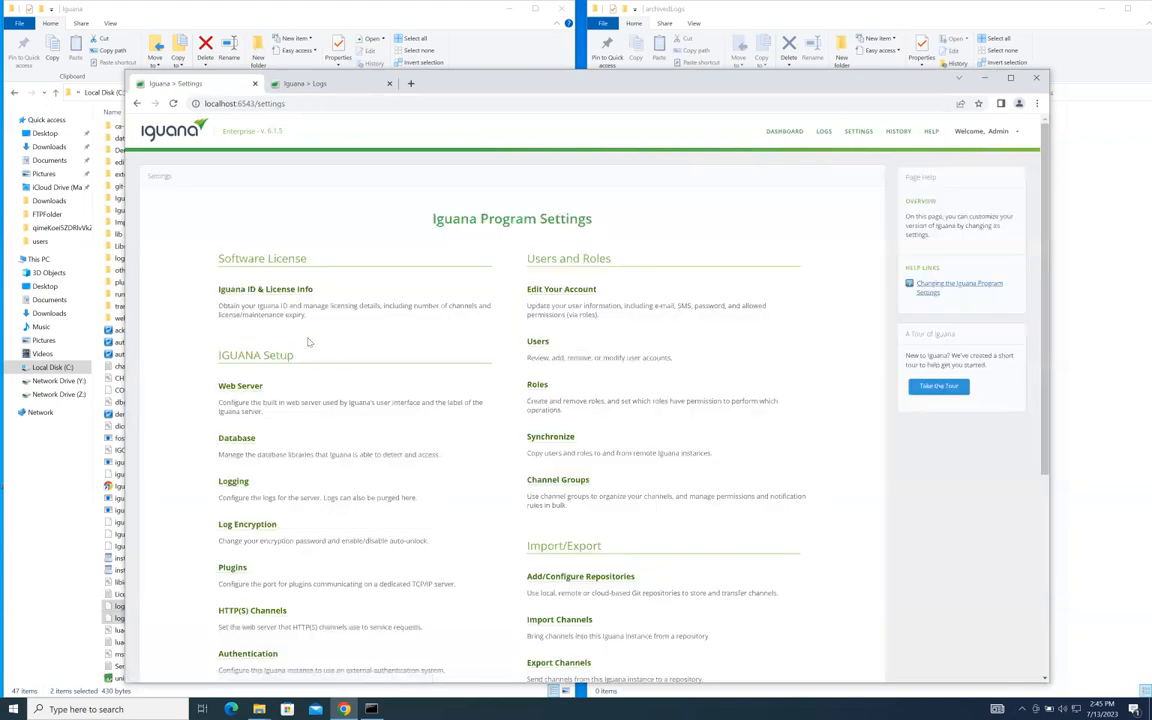
left_click(262, 289)
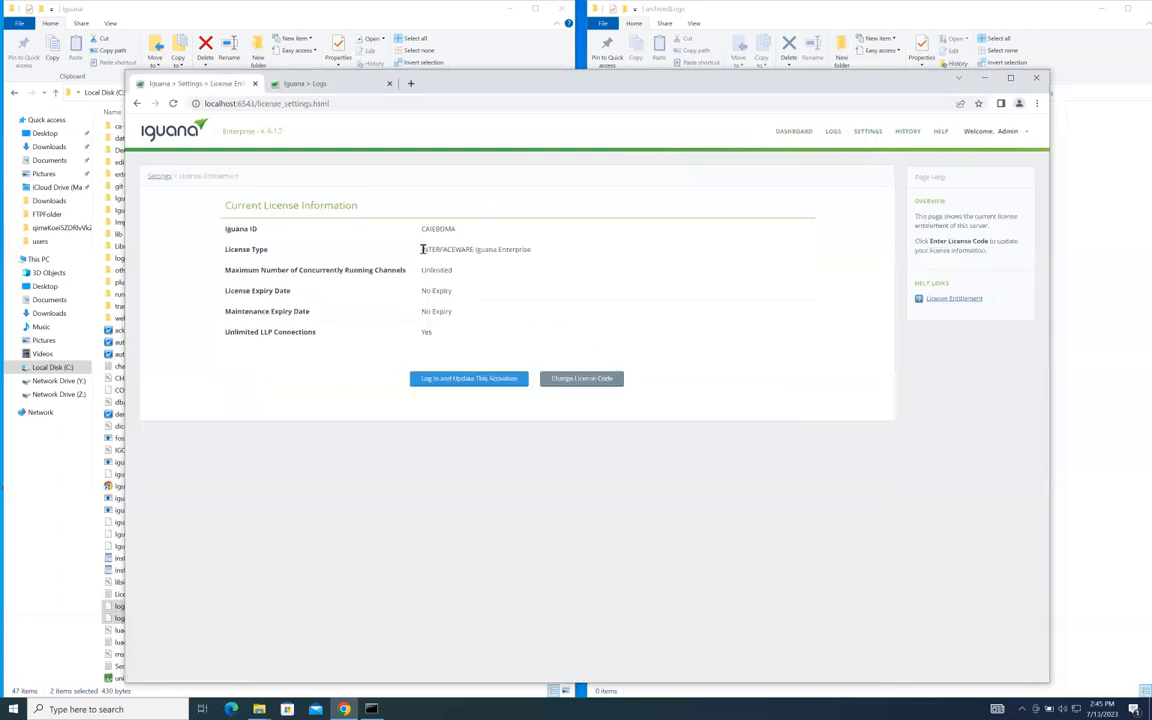
left_click_drag(421, 254, 545, 249)
left_click(548, 255)
Open the Log Encryption settings to examine the log locker directory, locker status and auto-unlock option.
left_click(866, 131)
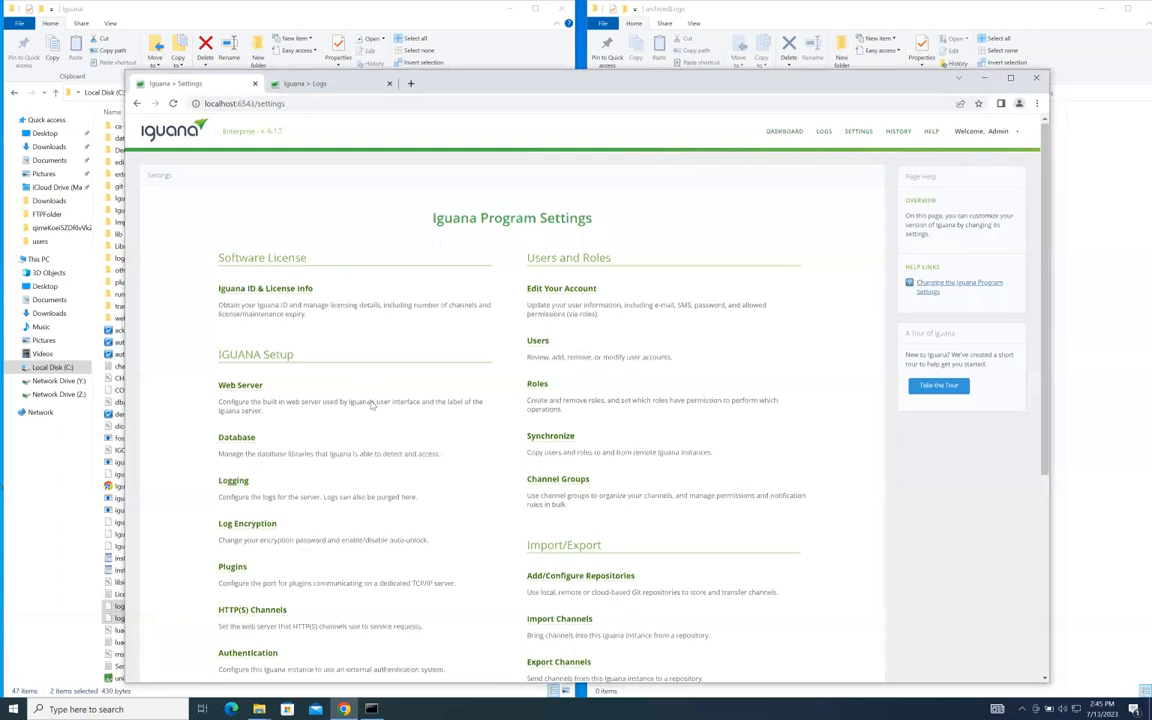
scroll(365, 390, "down", 3)
scroll(292, 305, "down", 1)
left_click(257, 261)
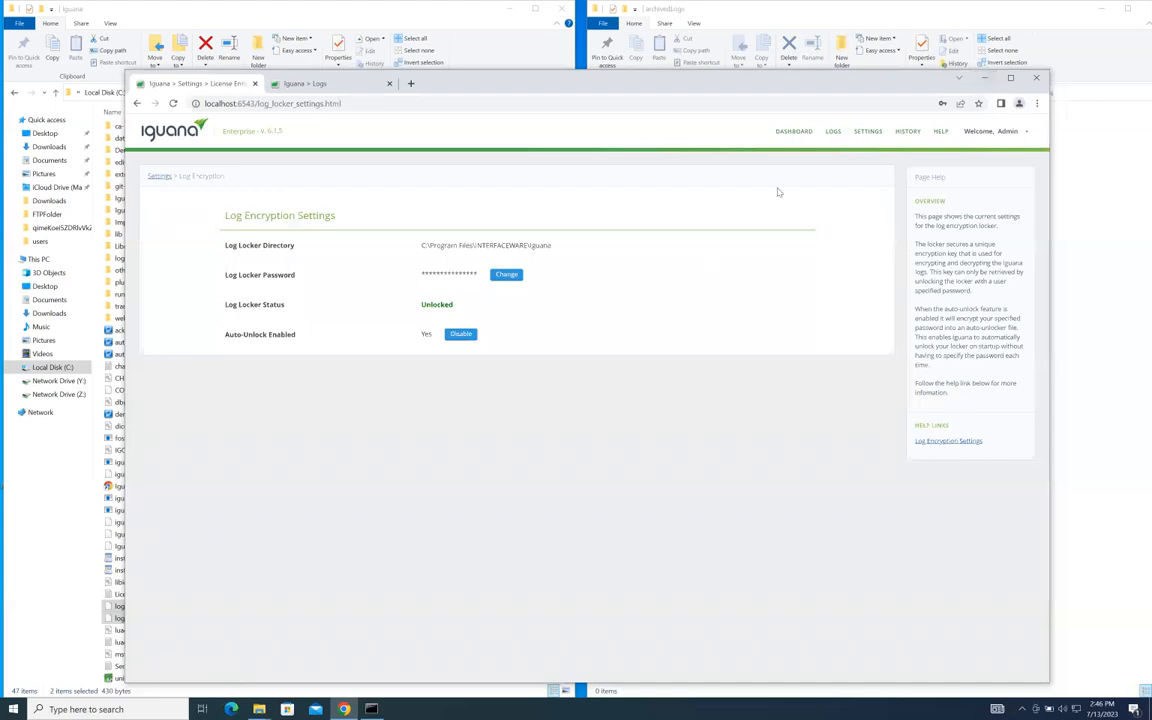
Switch to File Explorer and open the logs folder inside the INTERFACEWARE Iguana installation directory.
left_click(984, 77)
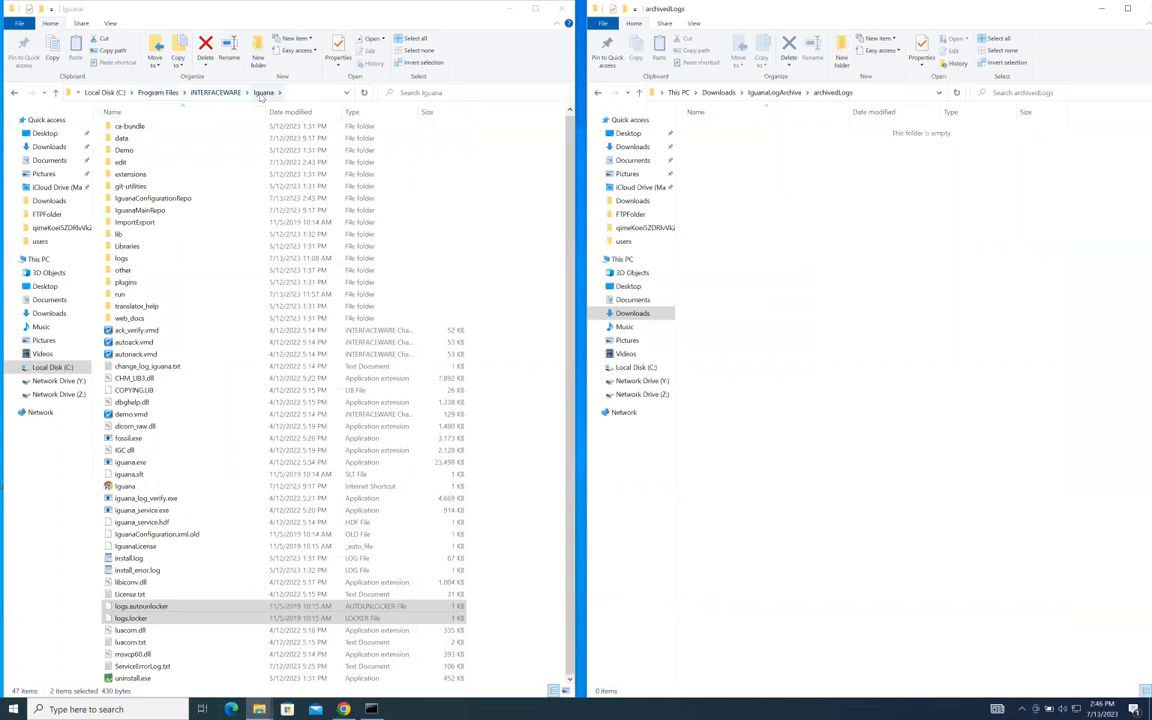
left_click(121, 260)
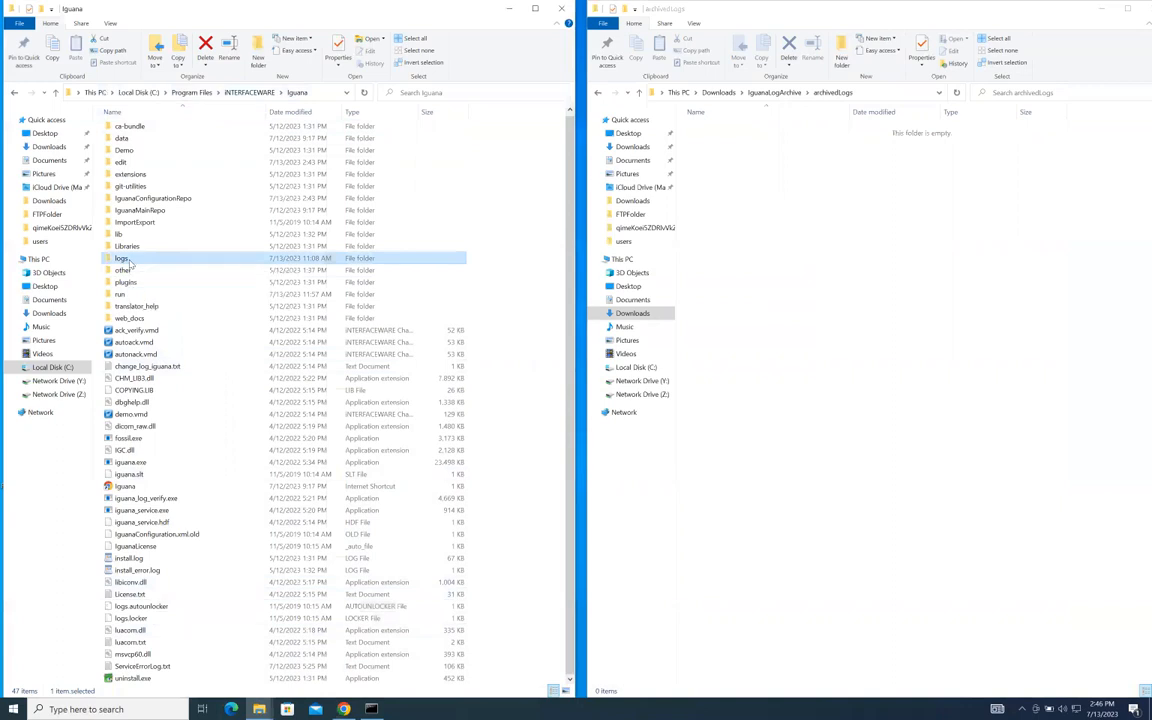
double_click(126, 261)
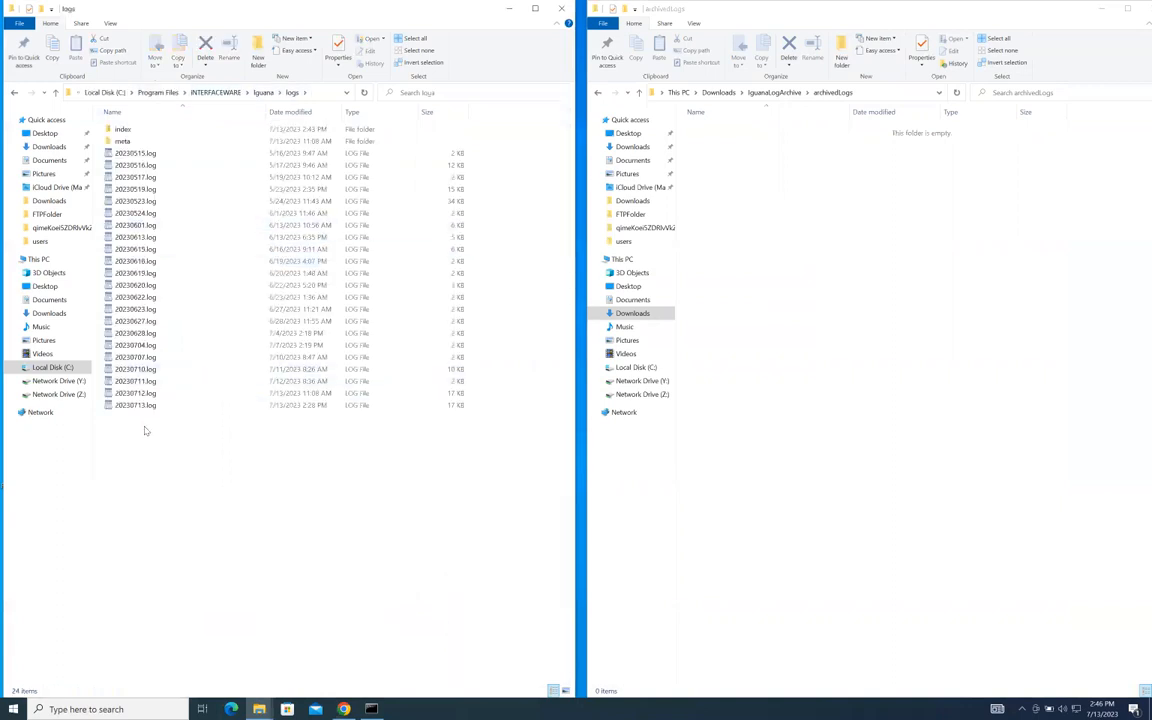
Copy all the log files from 20230515.log to 20230713.log into the archivedLogs folder, excluding the index and meta folders.
left_click(137, 155)
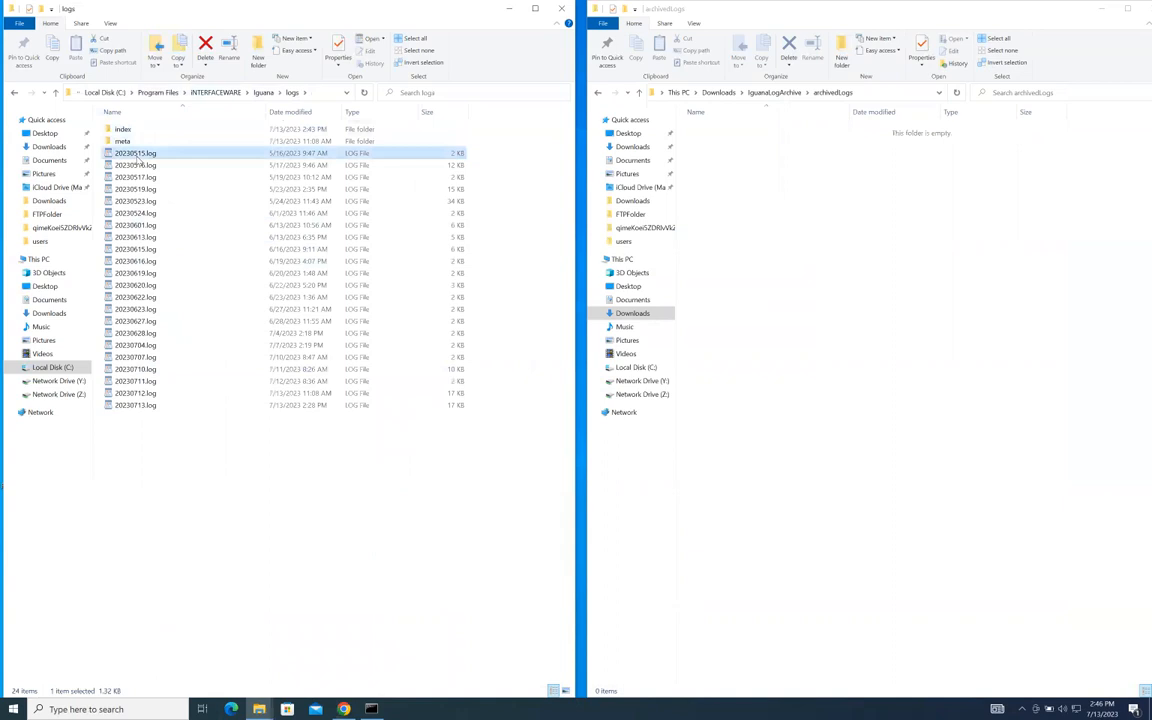
key("shift+Down")
key("shift+Down")
key("shift+Down")
key("shift+Down")
key("shift+Down")
key("shift+Down")
key("shift+Down")
key("shift+Down")
key("shift+Down")
key("shift+Down")
key("shift+Down")
key("shift+Down")
key("shift+Down")
key("shift+Down")
key("shift+Down")
key("shift+Down")
key("shift+Down")
key("shift+Down")
key("shift+Down")
key("shift+Down")
key("shift+Down")
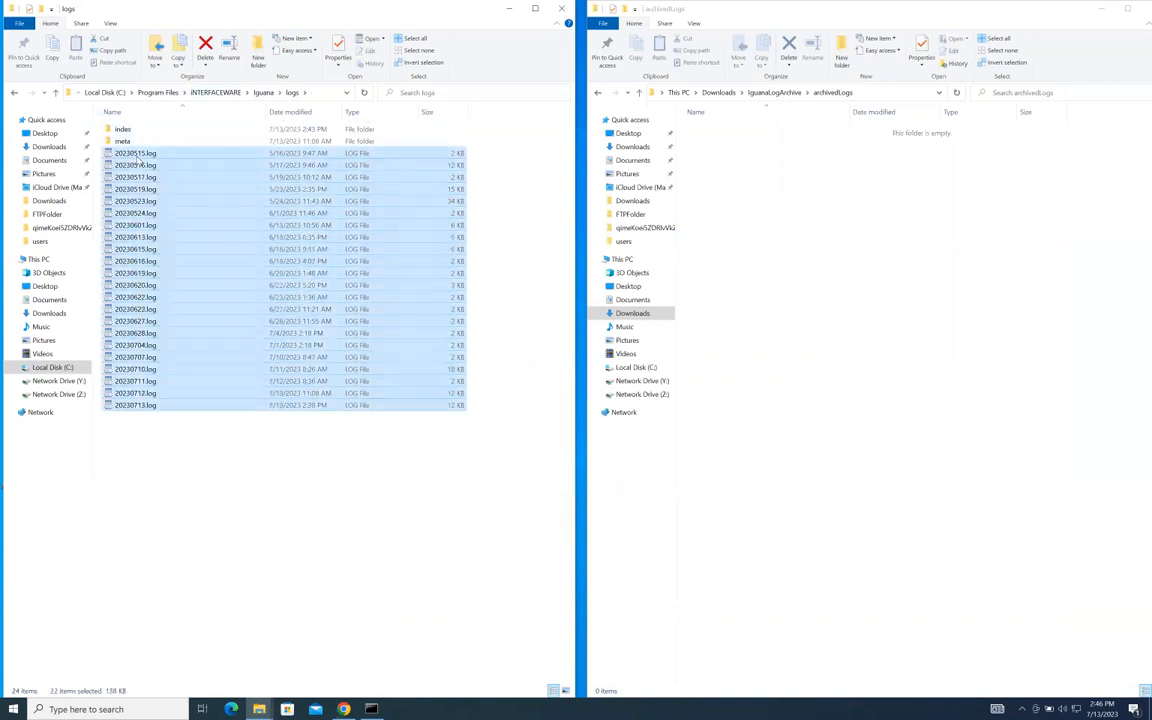
left_click(197, 493)
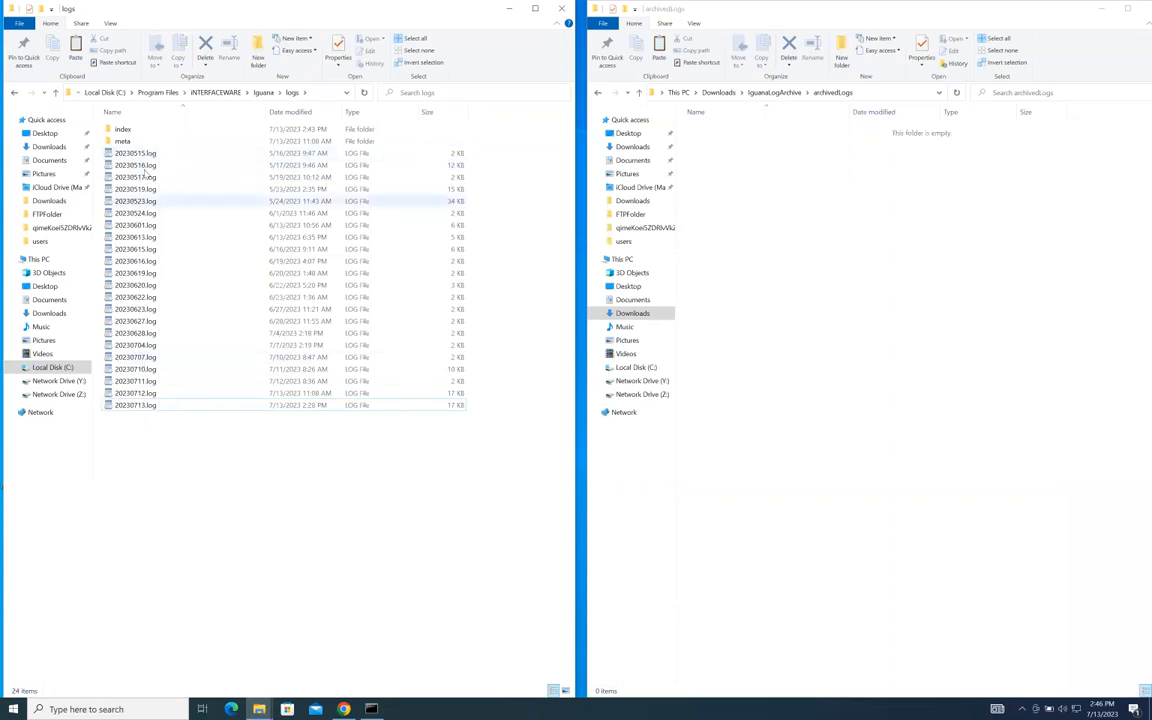
left_click(832, 189)
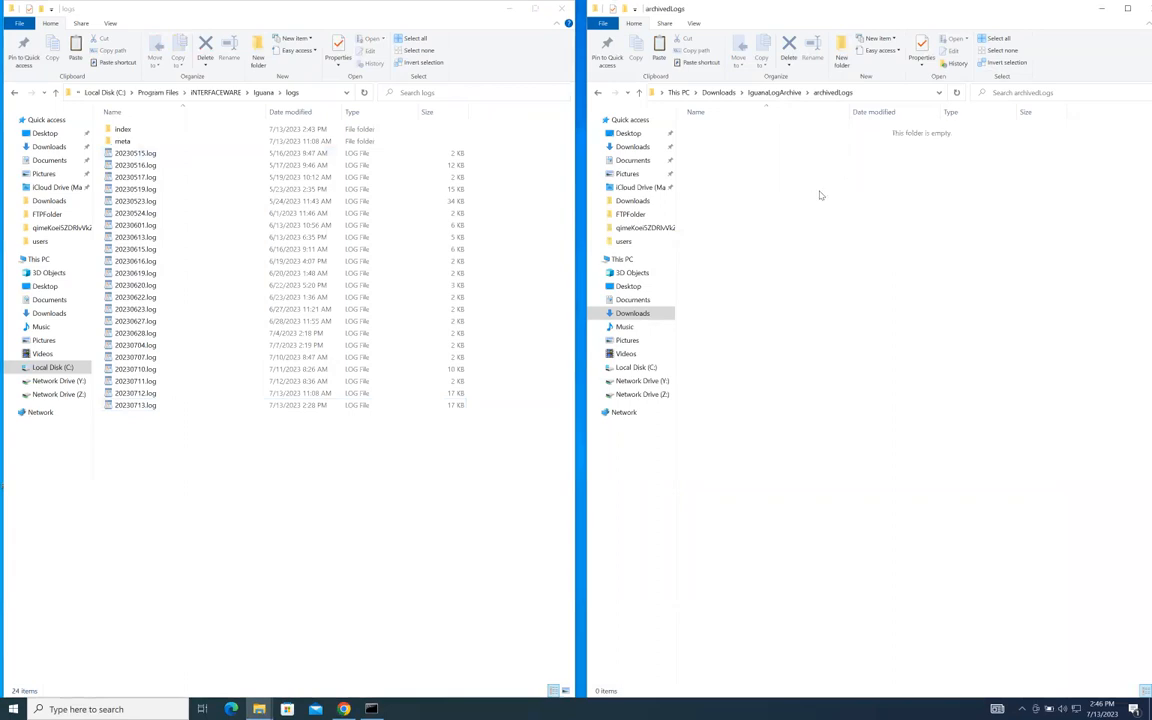
key("ctrl+v")
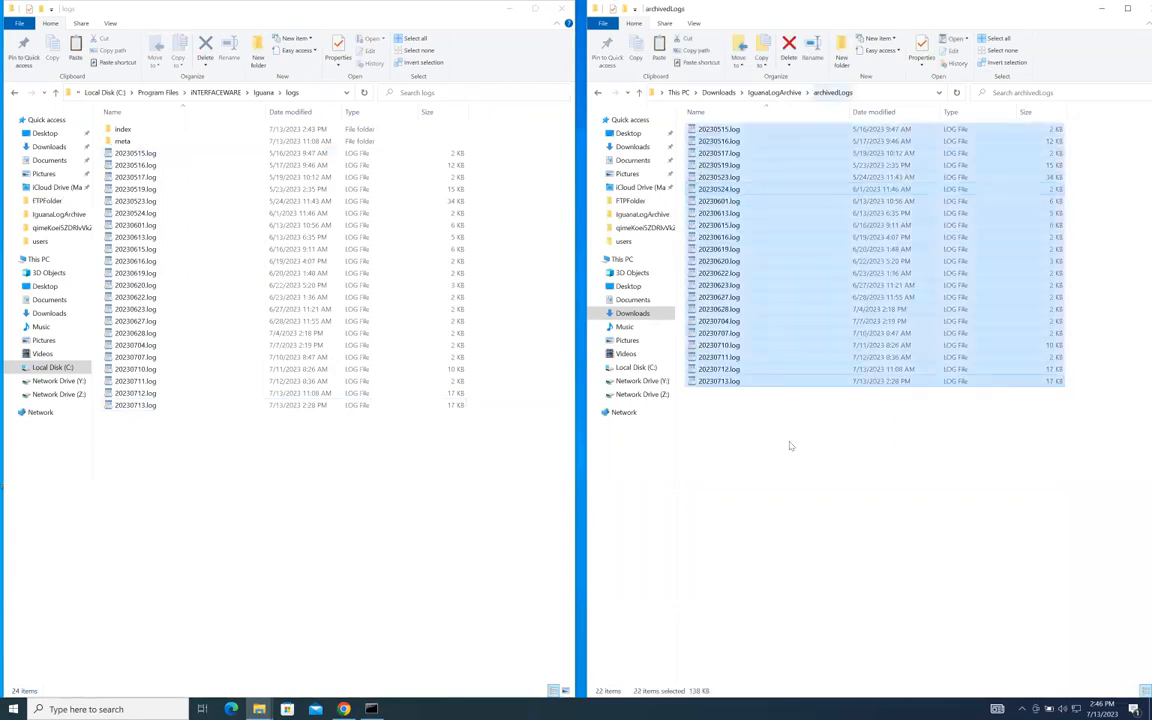
left_click(797, 442)
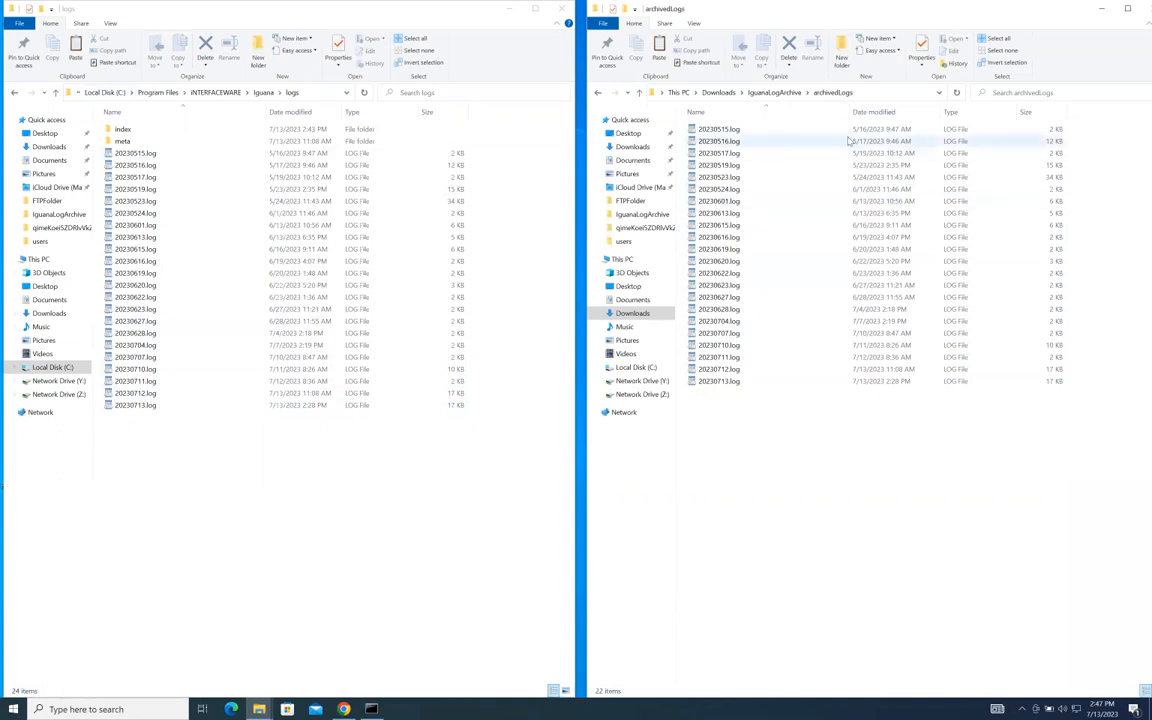
Copy logs.autounlocker and logs.locker from the Iguana installation directory into the IguanaLogArchive folder.
left_click(14, 92)
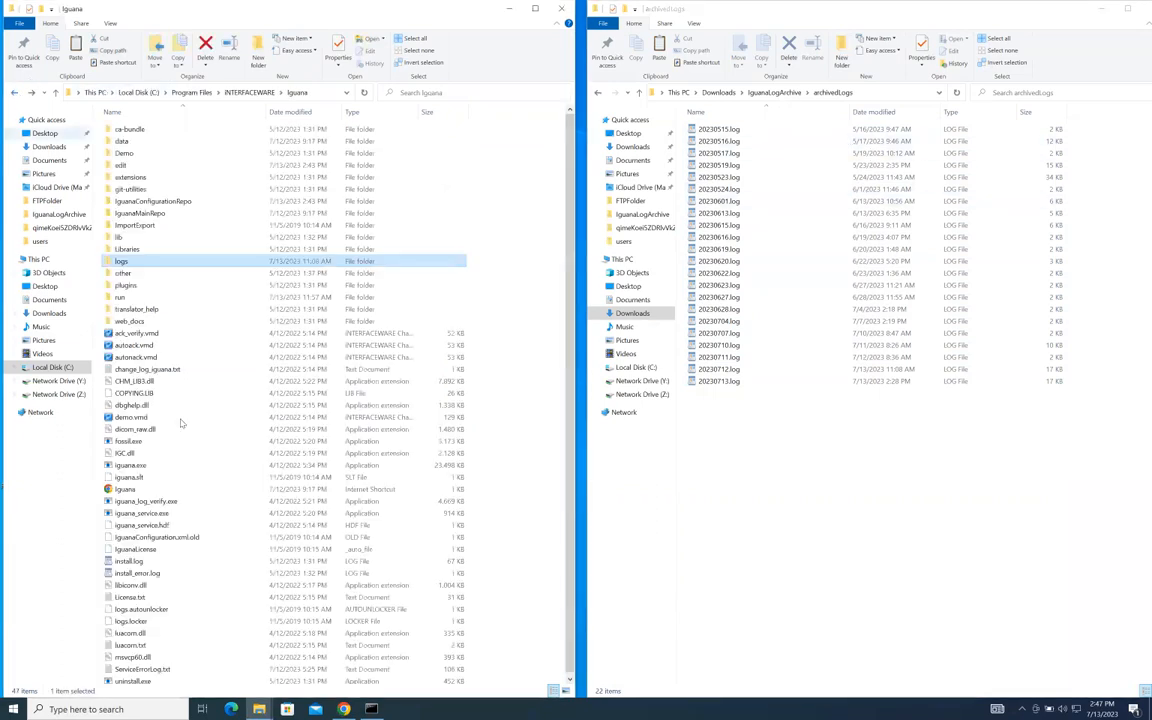
scroll(150, 540, "down", 1)
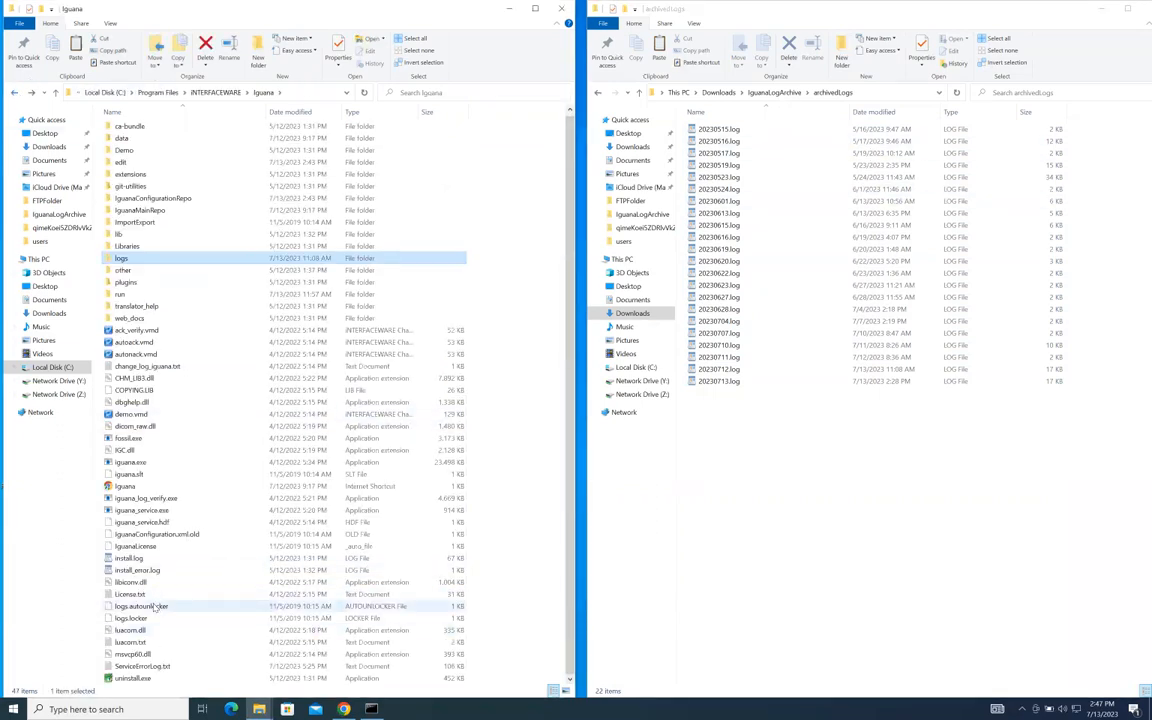
left_click(153, 606)
left_click(140, 619, "ctrl")
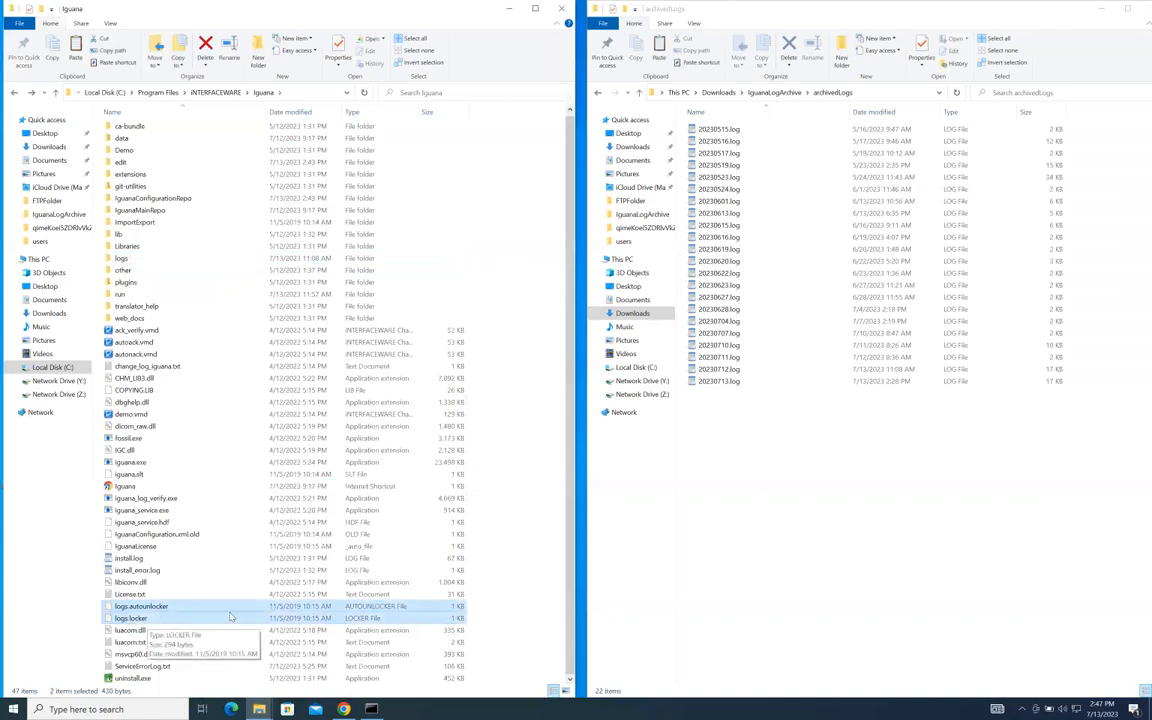
left_click(813, 466)
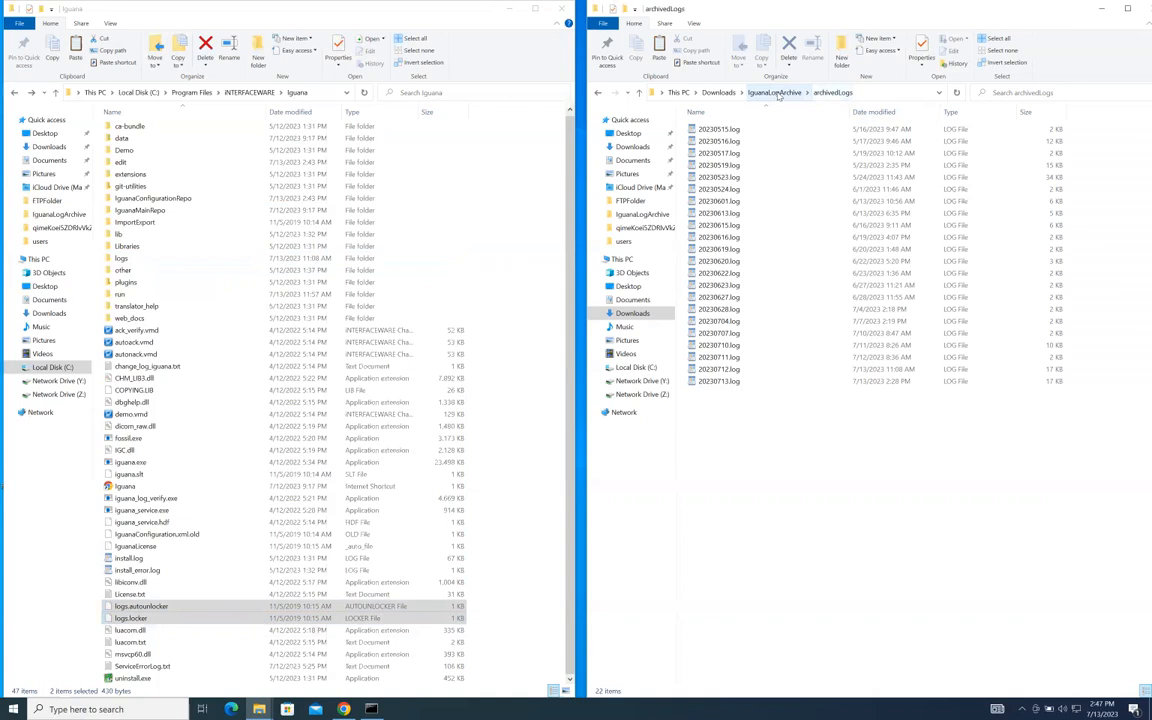
left_click(776, 92)
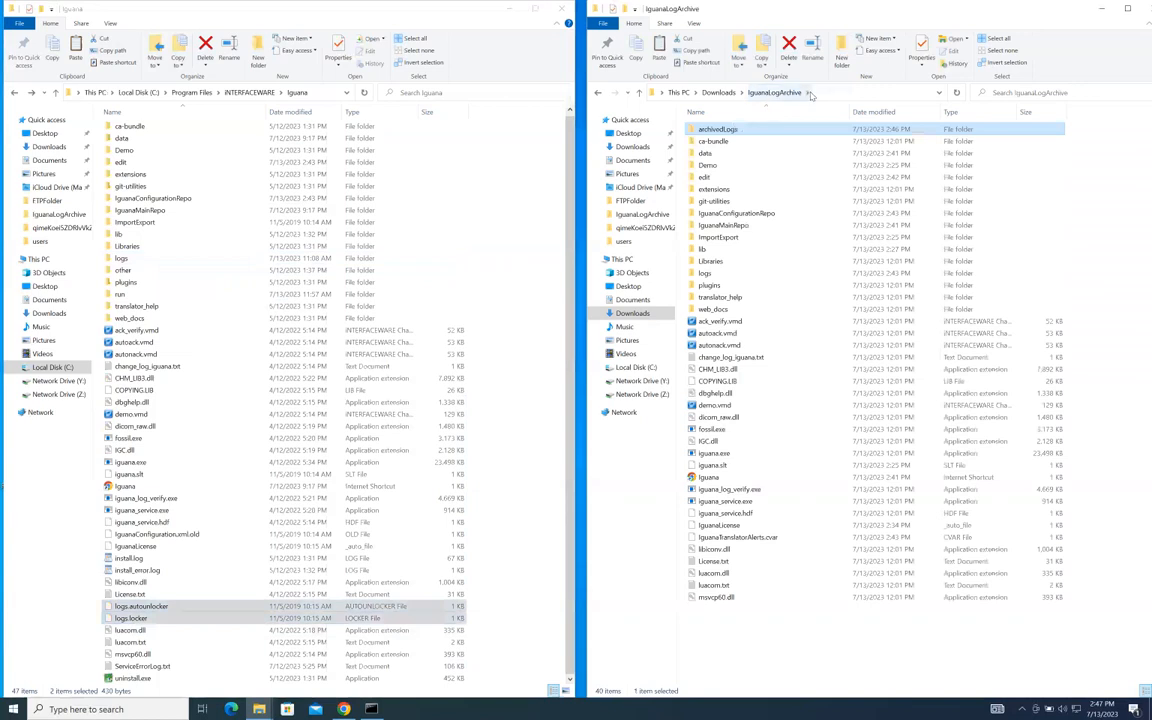
left_click(727, 639)
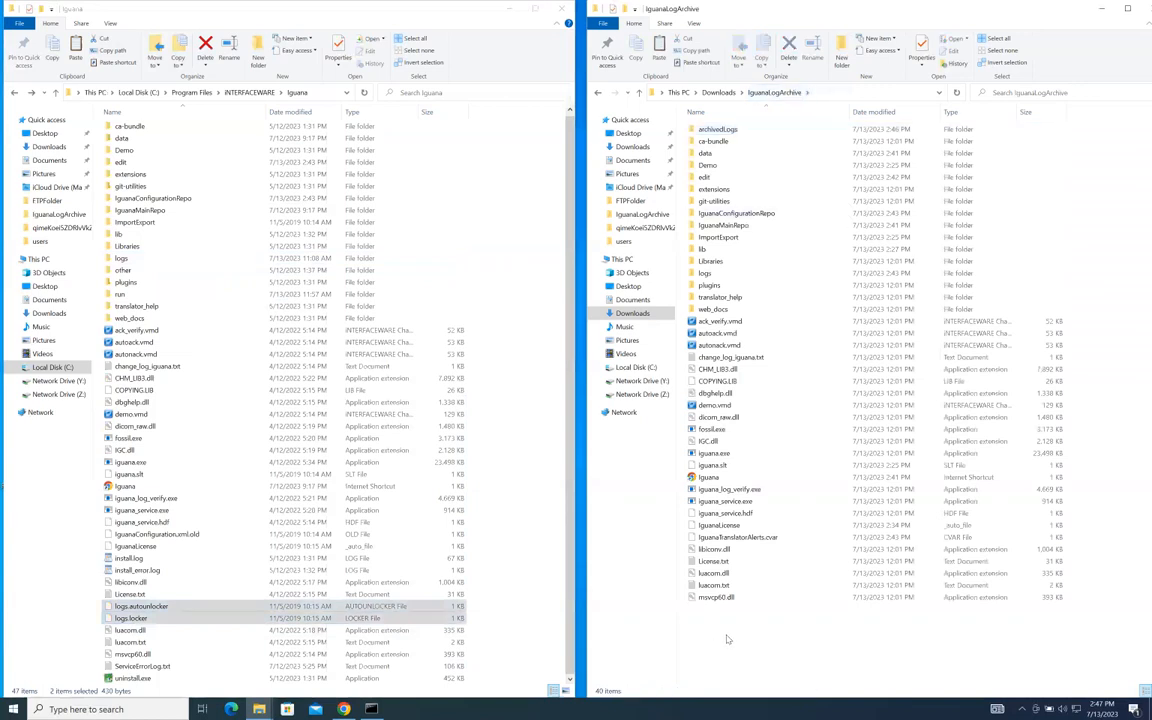
key("ctrl+v")
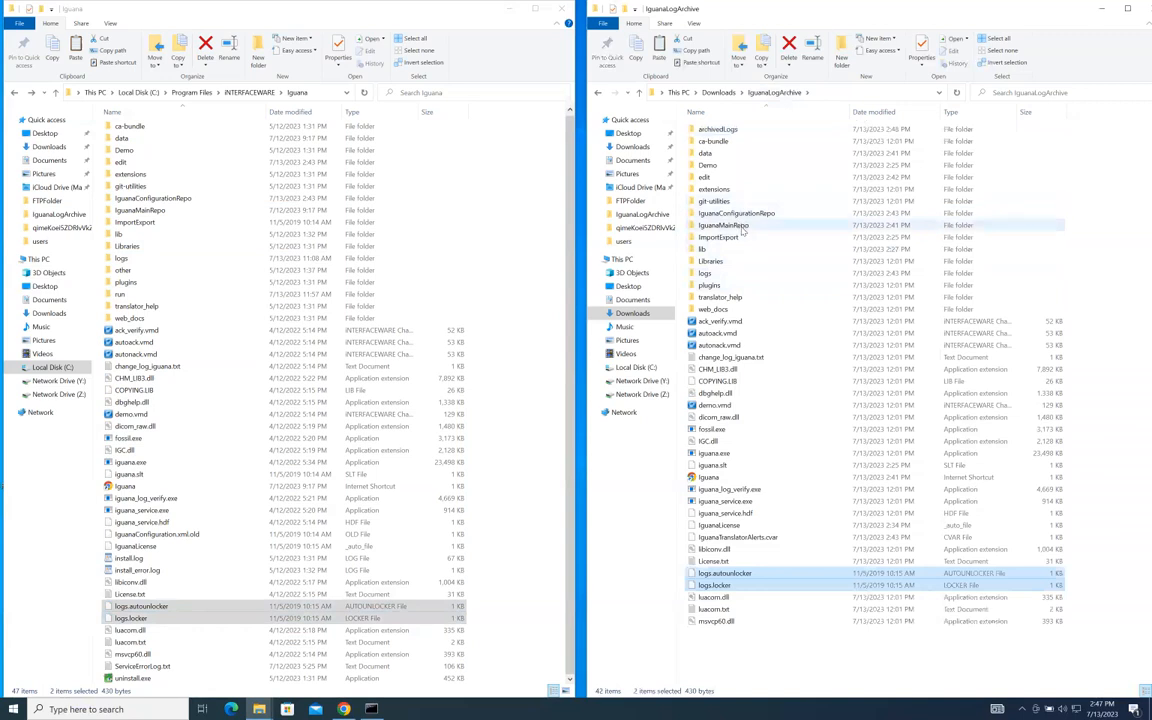
Open the archivedLogs folder inside IguanaLogArchive.
left_click(726, 132)
double_click(726, 132)
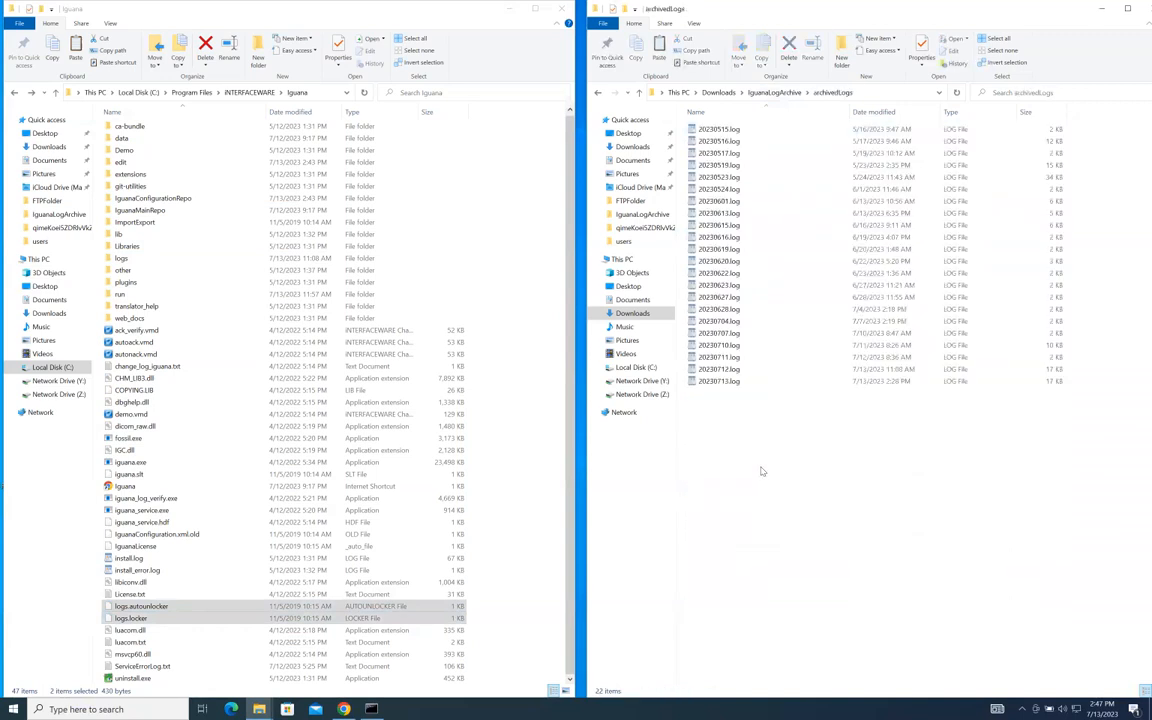
left_click(735, 382)
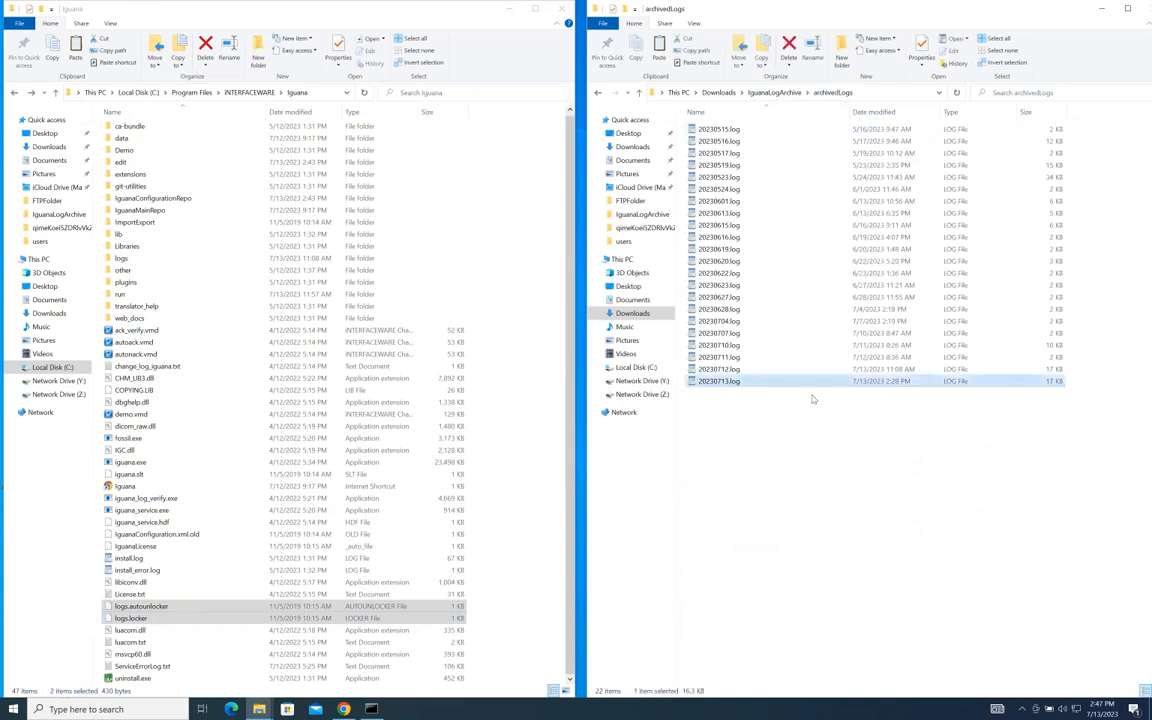
key("shift+Up")
key("shift+Up")
key("shift+Up")
key("shift+Up")
key("shift+Up")
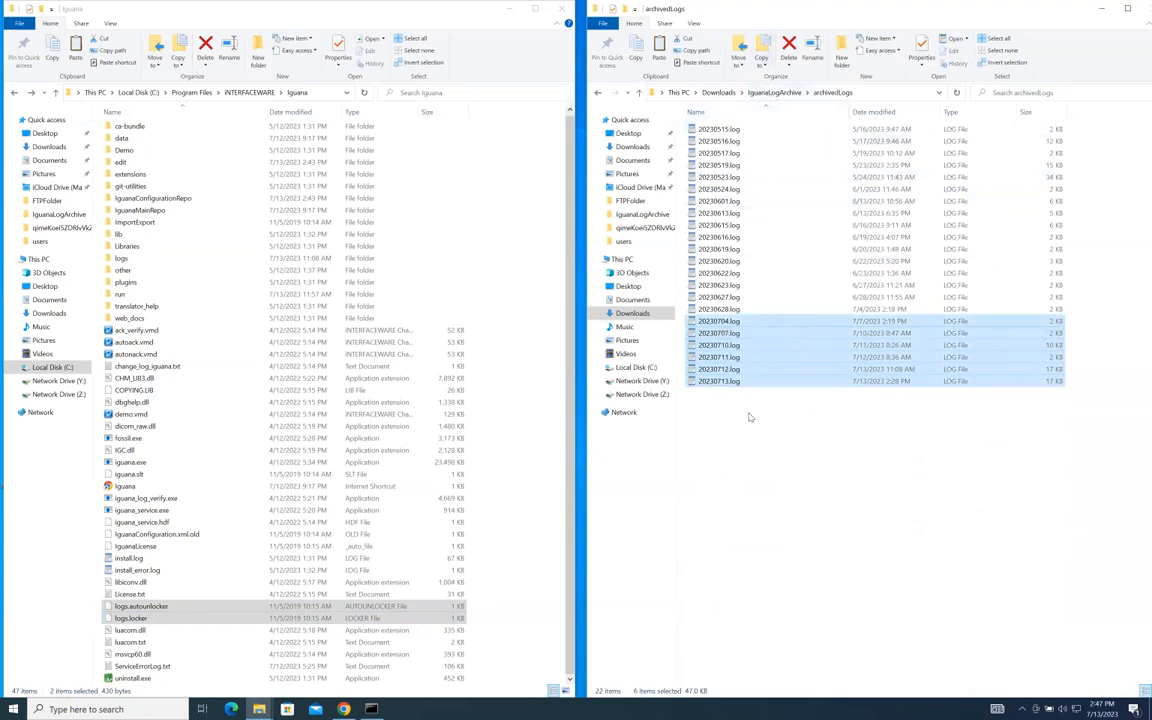
left_click(756, 461)
Copy all log files from archivedLogs into the logs folder of IguanaLogArchive.
key("ctrl+a")
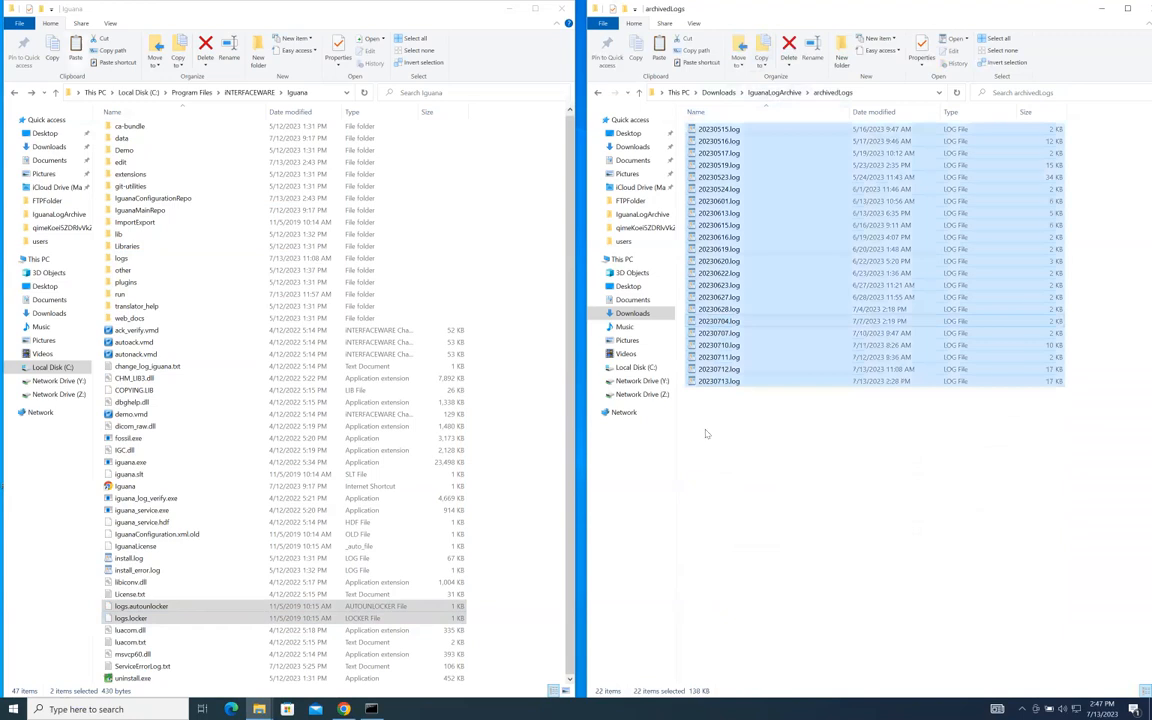
left_click(775, 93)
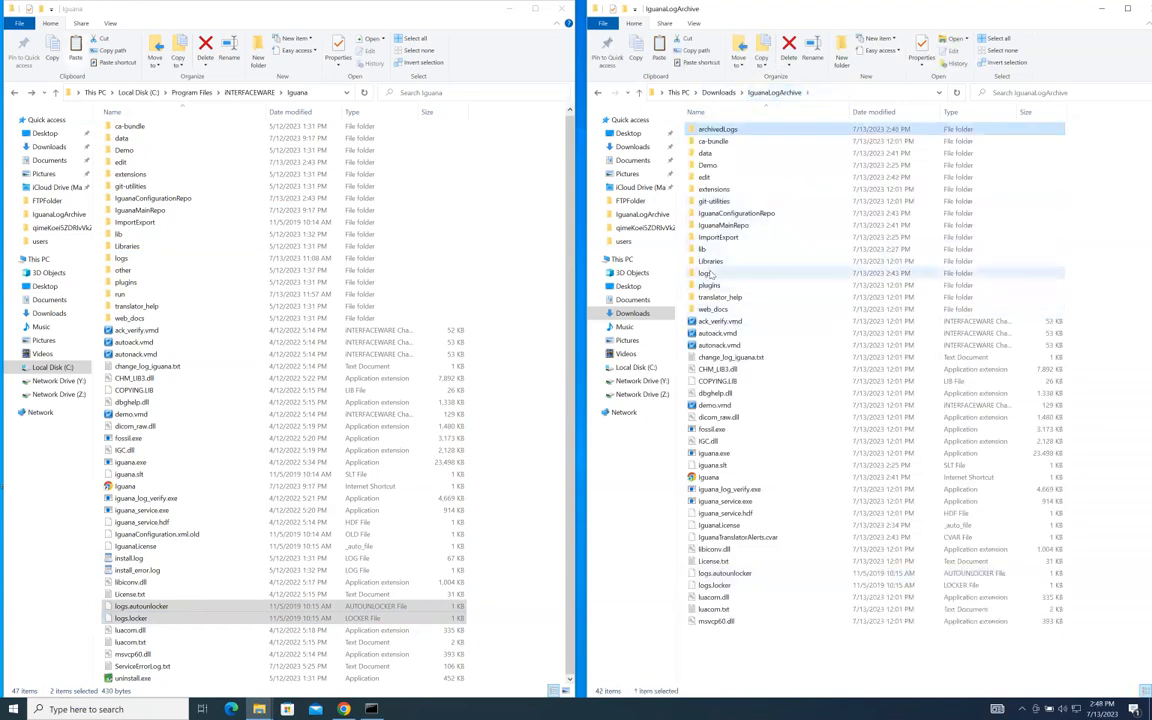
double_click(708, 273)
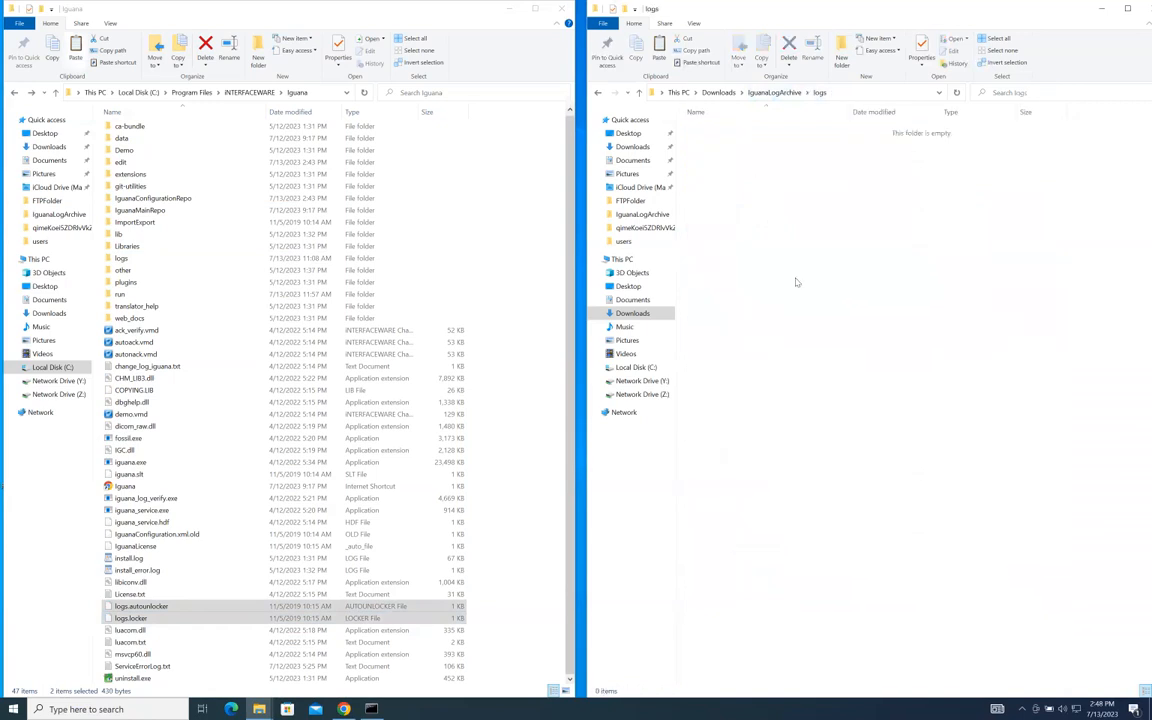
key("ctrl+v")
left_click(787, 477)
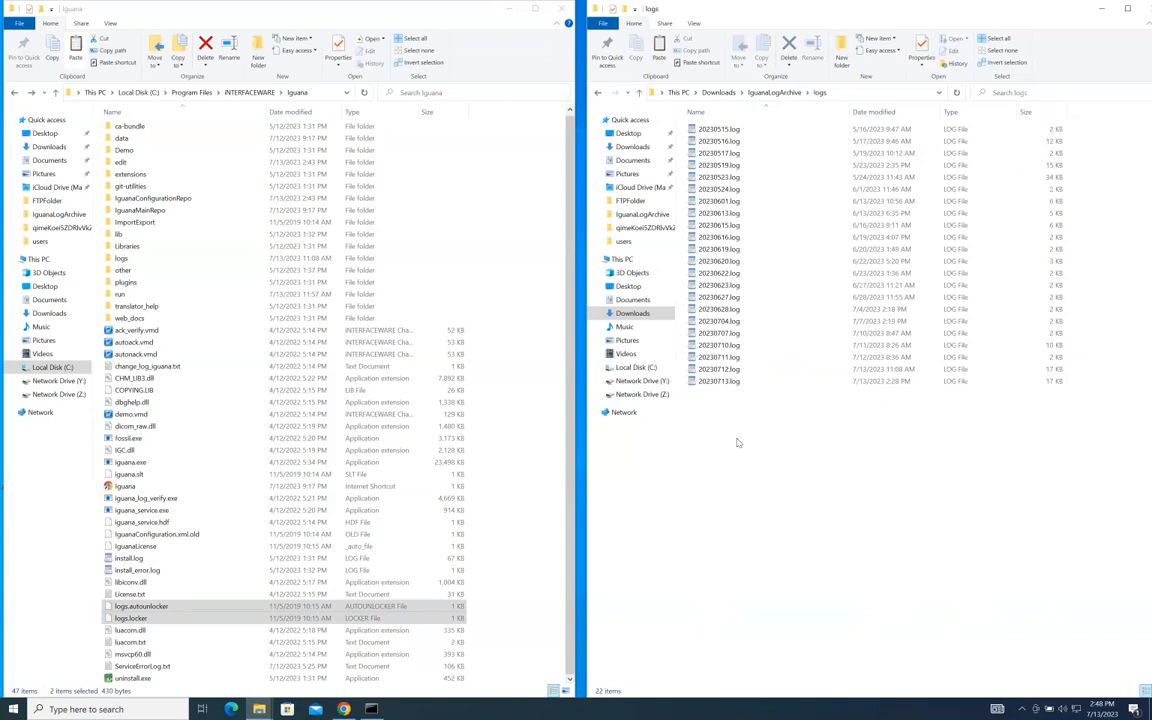
Start the archive Iguana instance from Command Prompt with "iguana.exe --run".
left_click(372, 709)
type("iguana.exe --run")
key("Return")
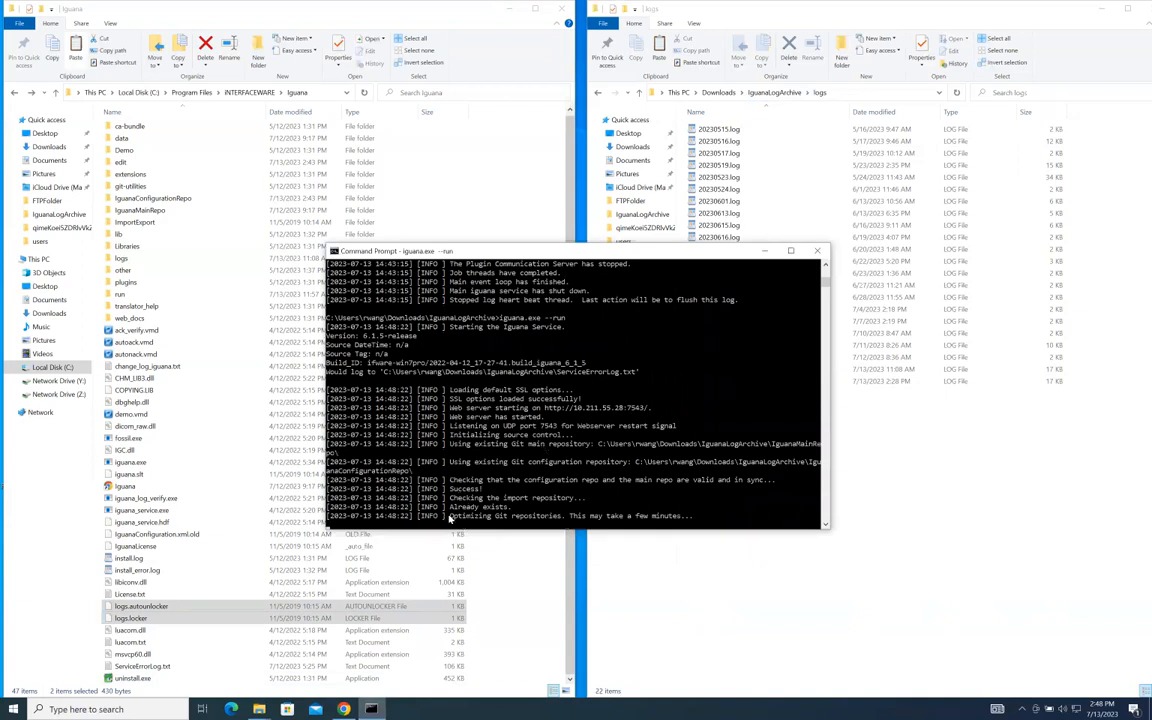
Check the archive's logs folder for the index and meta folders.
mouse_move(344, 707)
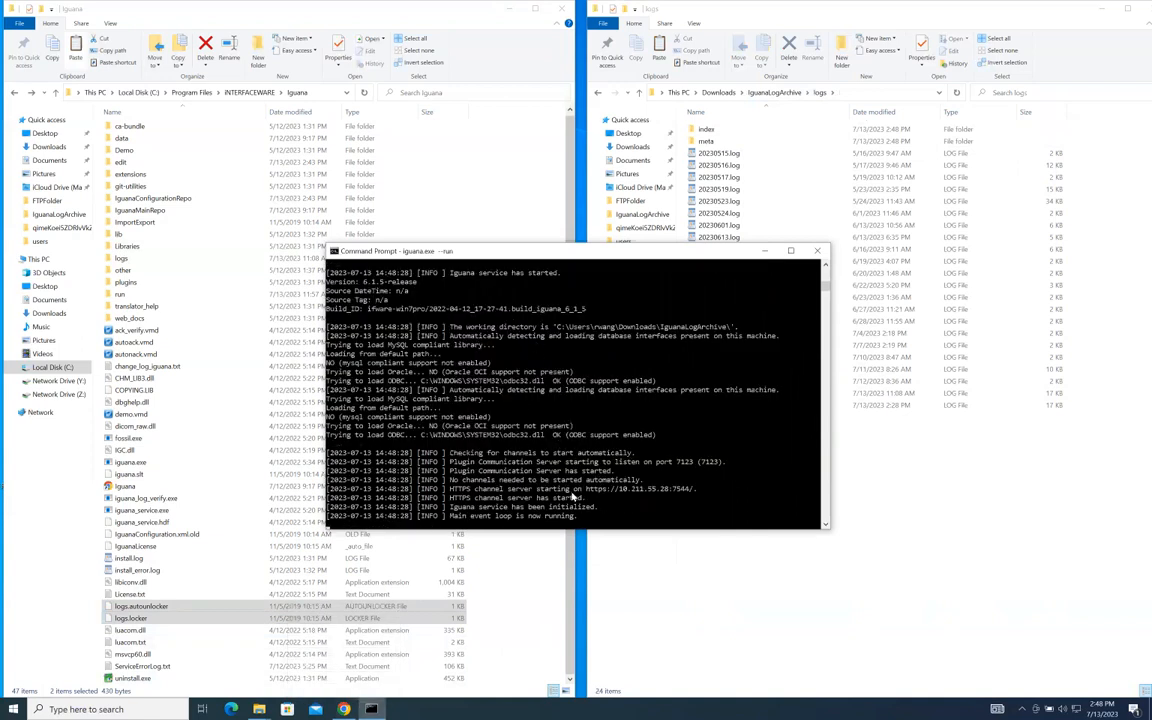
left_click(946, 527)
left_click(708, 131)
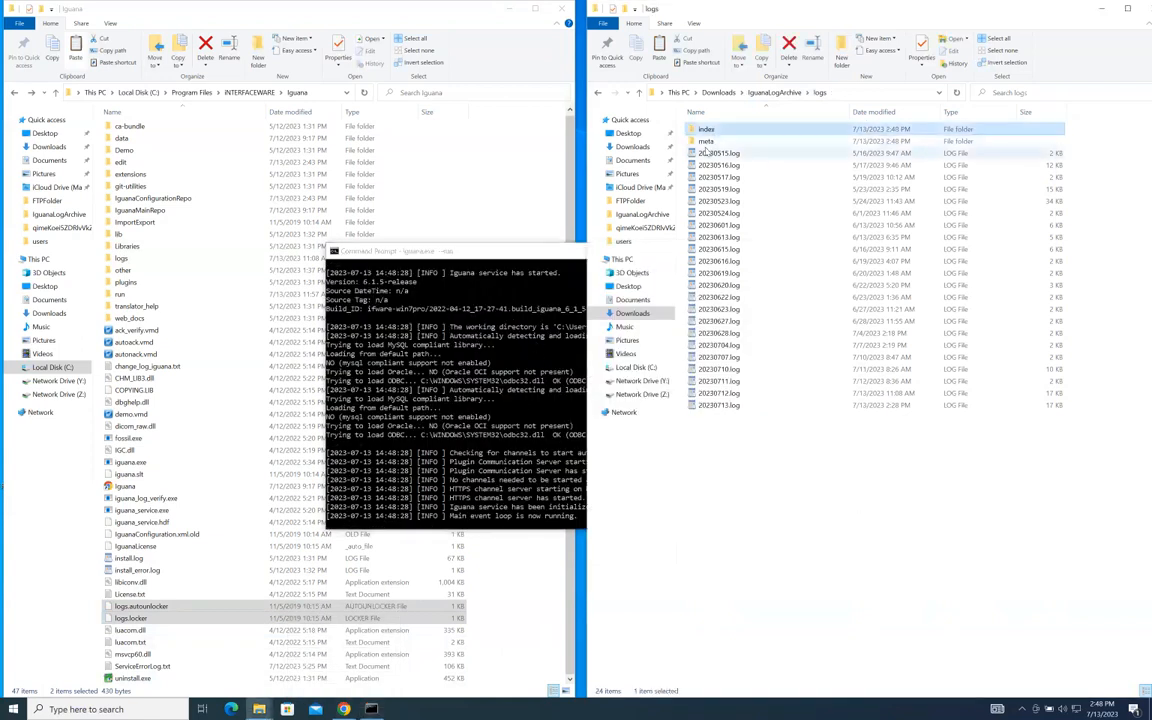
left_click(708, 142)
Switch to Chrome, load localhost:7543/log in the Iguana Logs tab and log in to the archive instance.
left_click(344, 708)
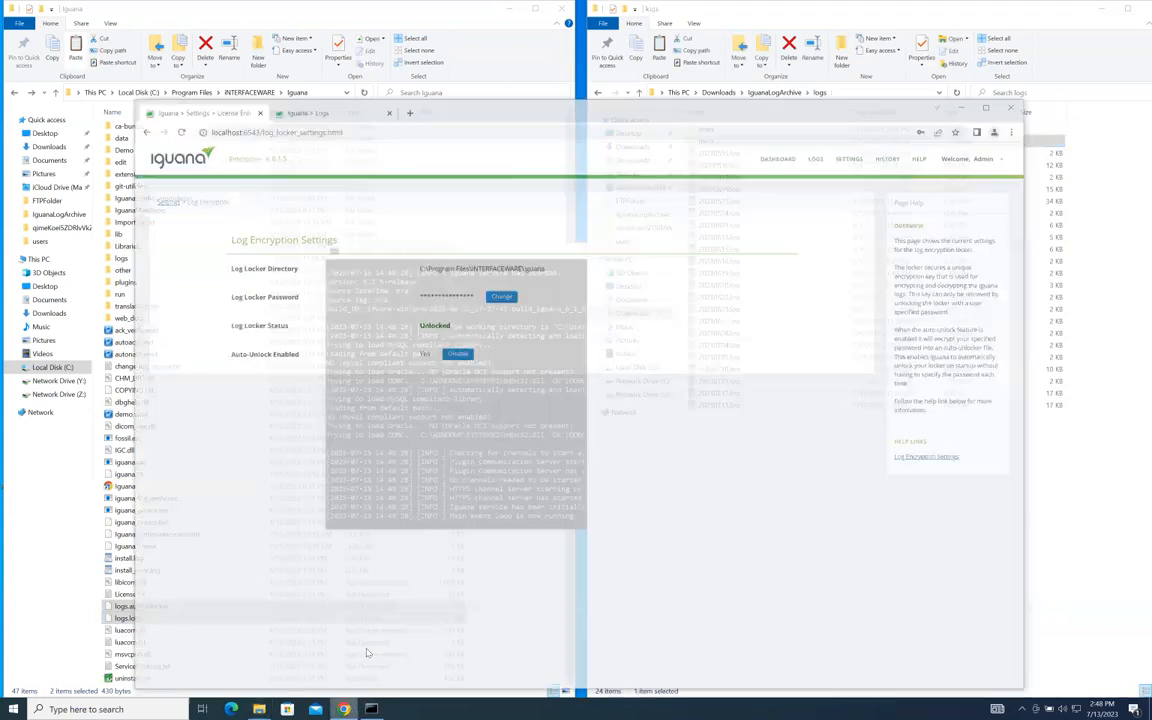
left_click(325, 84)
left_click(306, 103)
left_click(316, 104)
key("BackSpace")
key("BackSpace")
key("BackSpace")
key("BackSpace")
key("BackSpace")
key("BackSpace")
key("BackSpace")
key("BackSpace")
key("BackSpace")
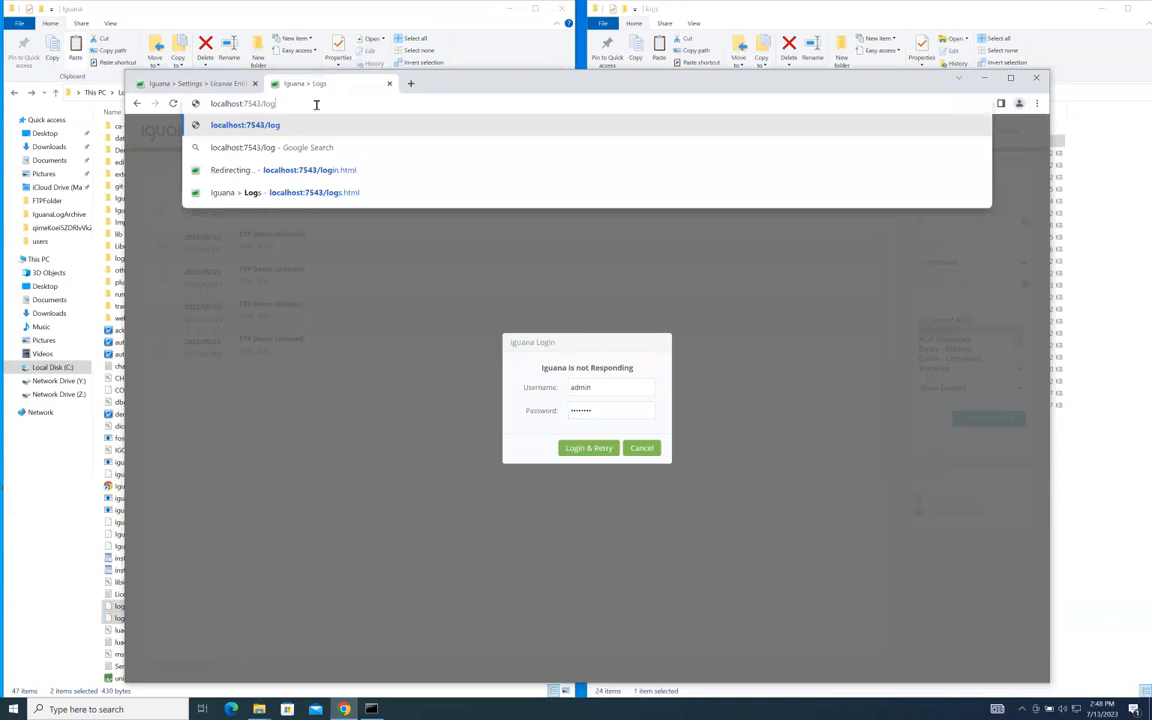
key("Return")
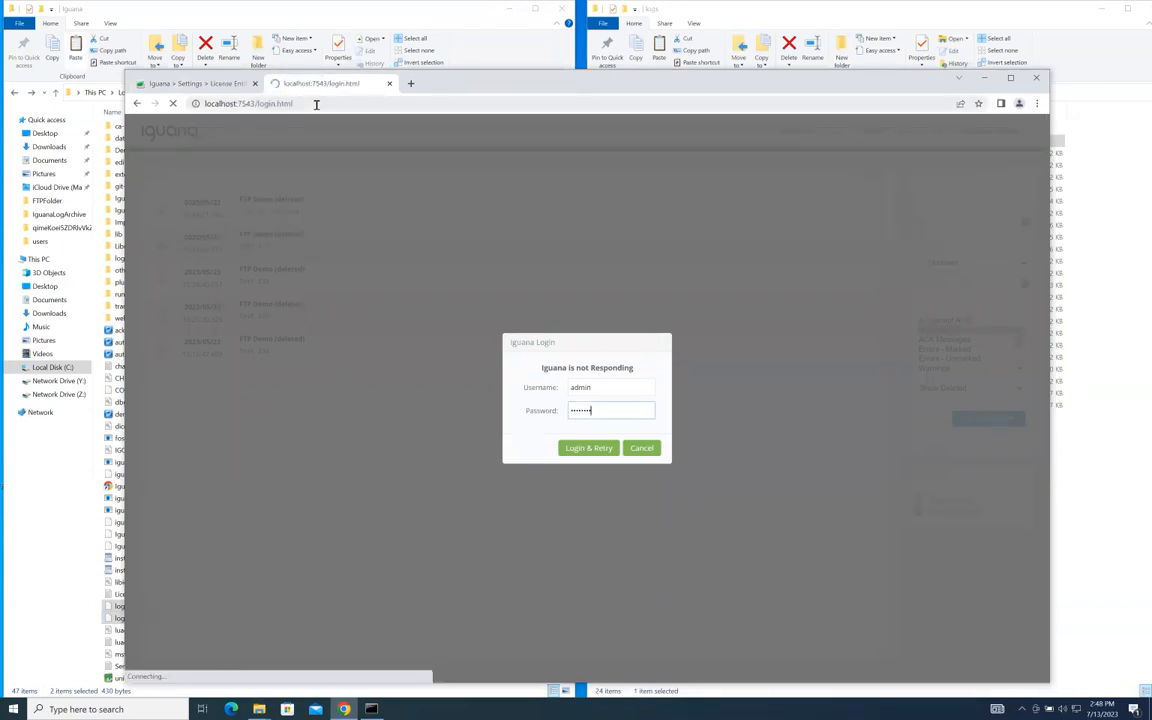
left_click(697, 438)
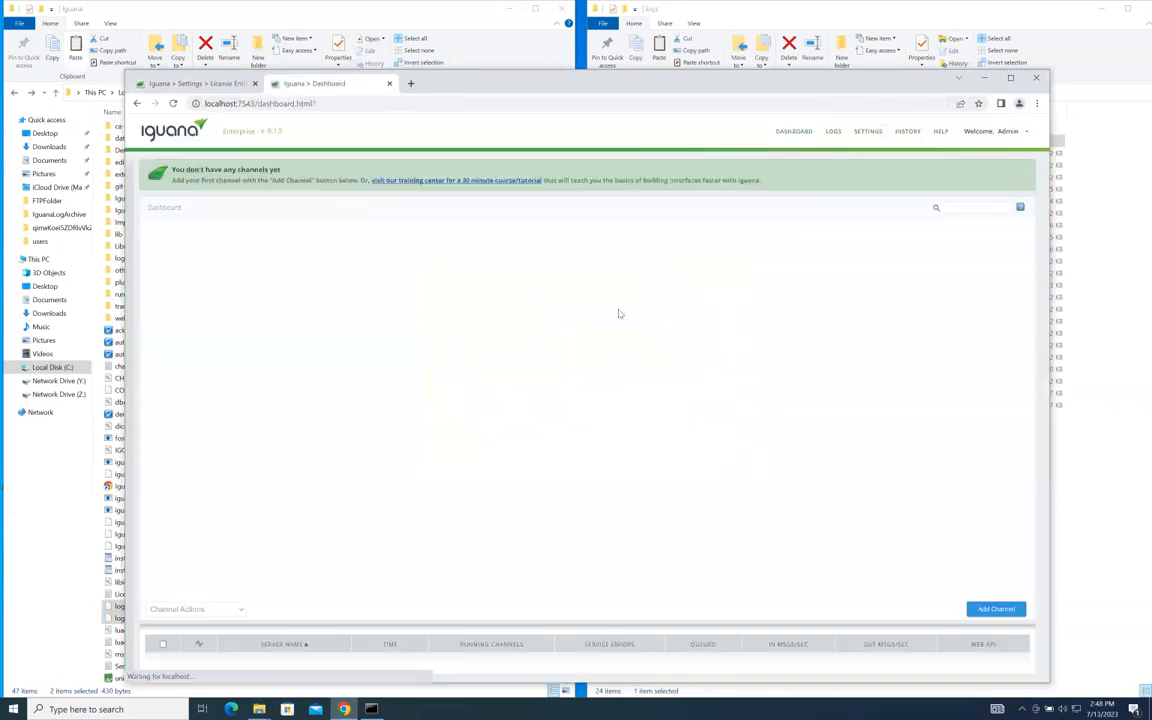
Check the log locker status and auto-unlock setting in the archive instance's Log Encryption settings.
left_click(867, 131)
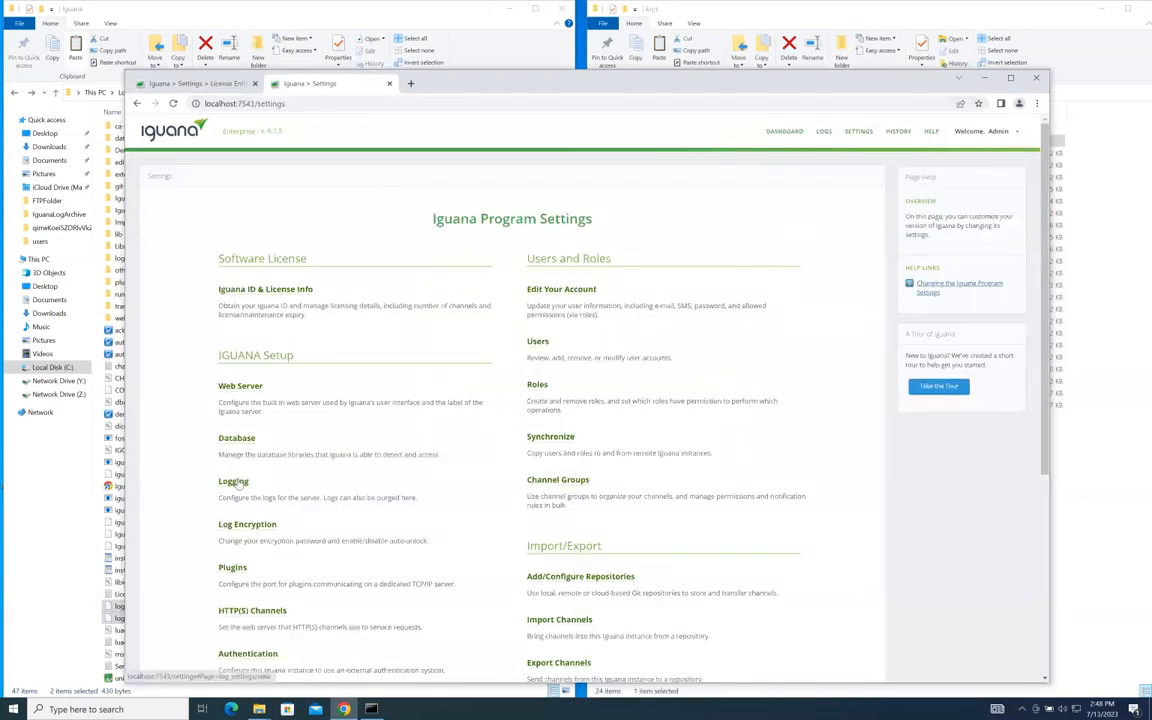
left_click(255, 525)
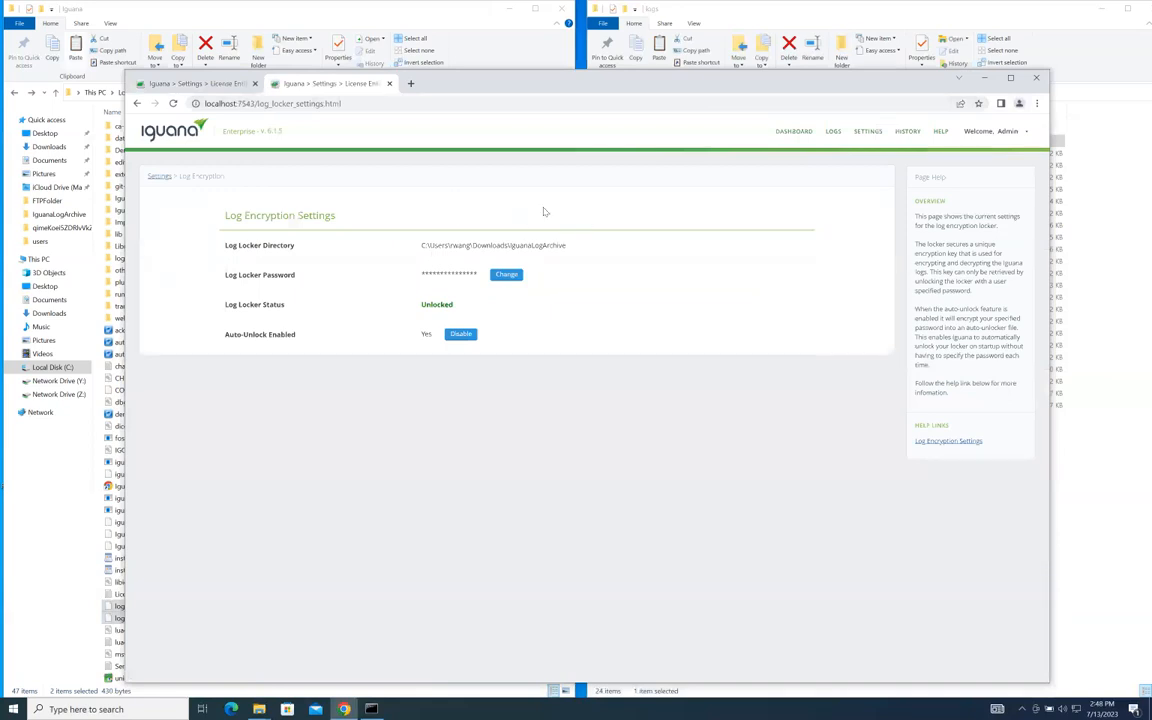
double_click(435, 304)
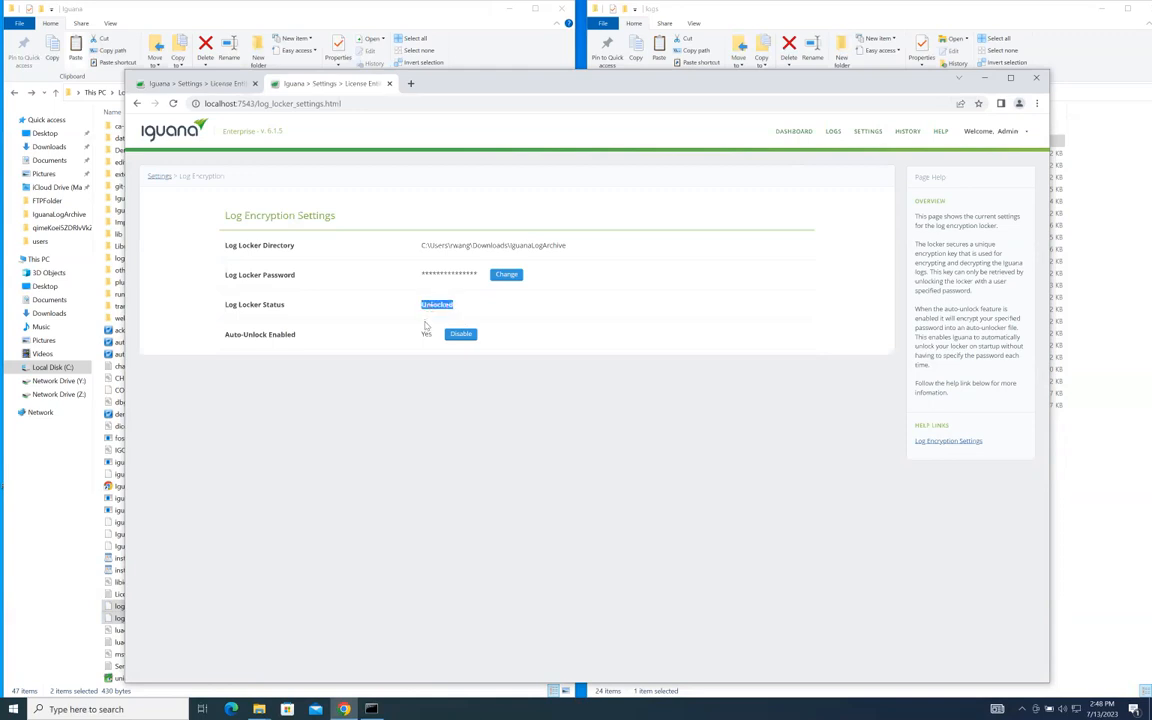
View the archive instance's dashboard and logs, and open the original instance's logs on localhost:6543 for comparison.
left_click(792, 131)
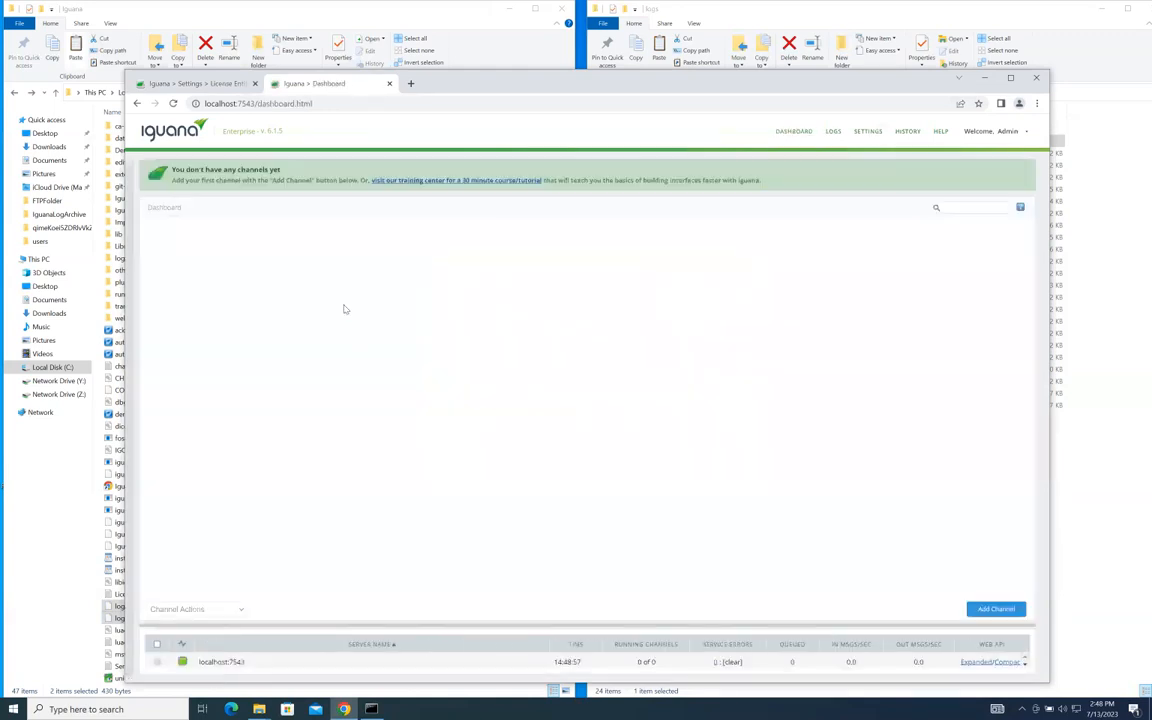
left_click(833, 131)
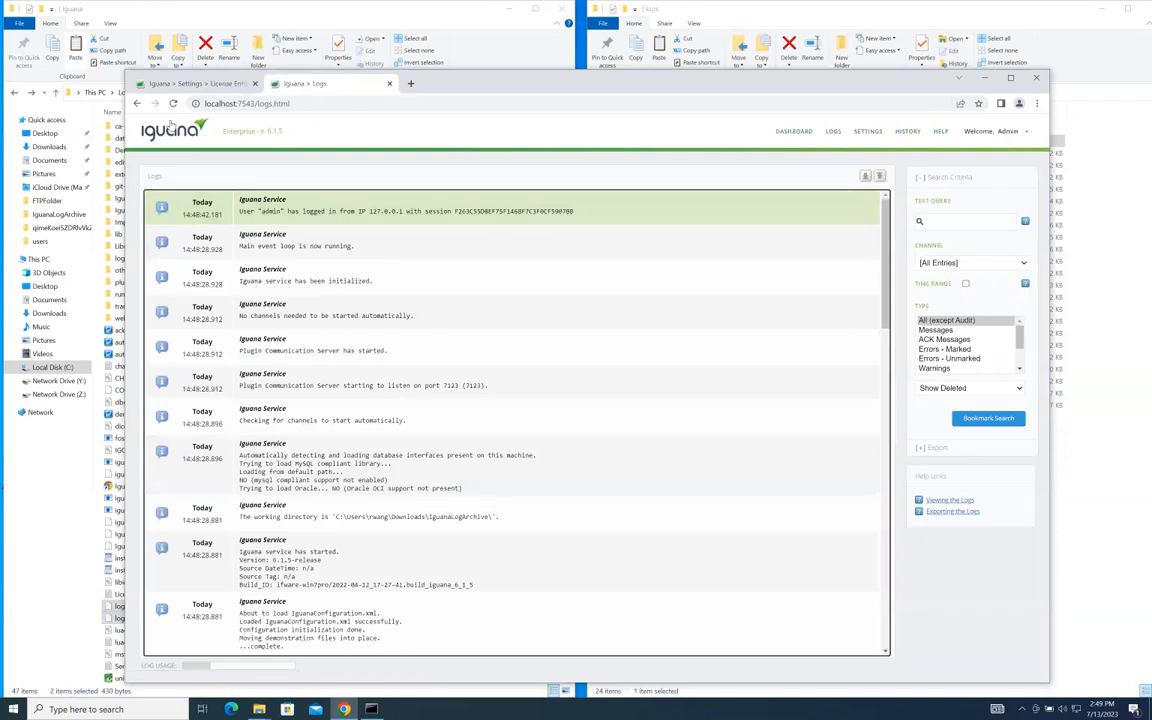
left_click(203, 84)
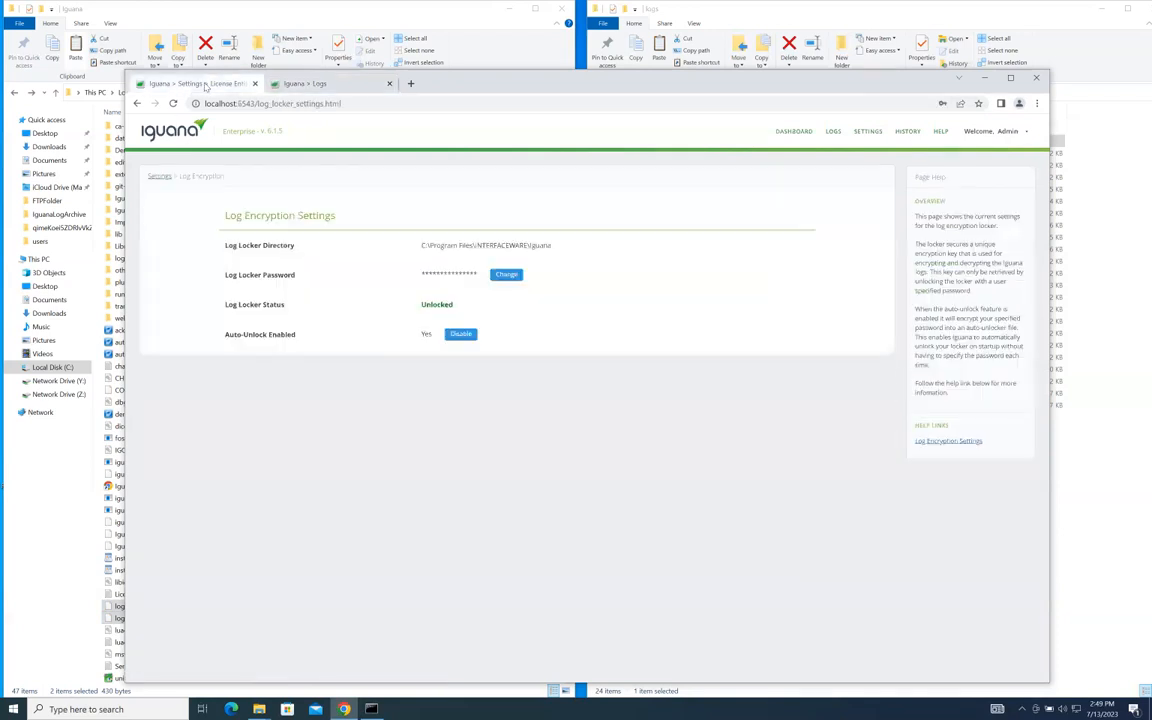
left_click(831, 132)
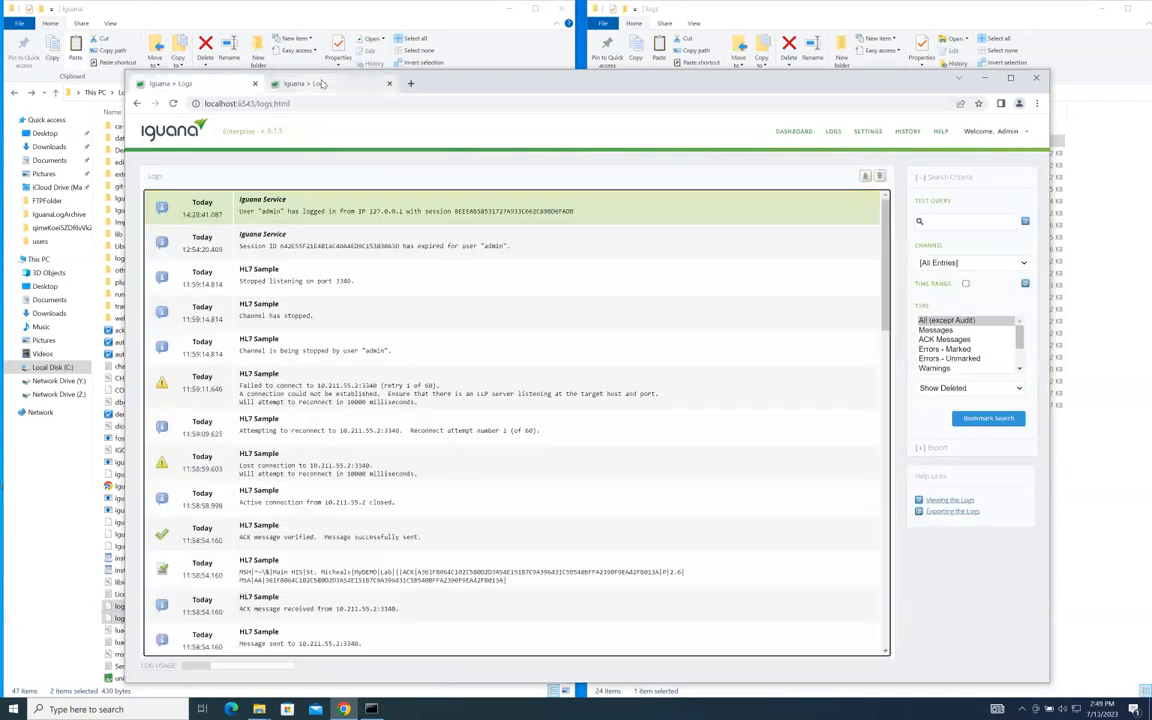
left_click(322, 84)
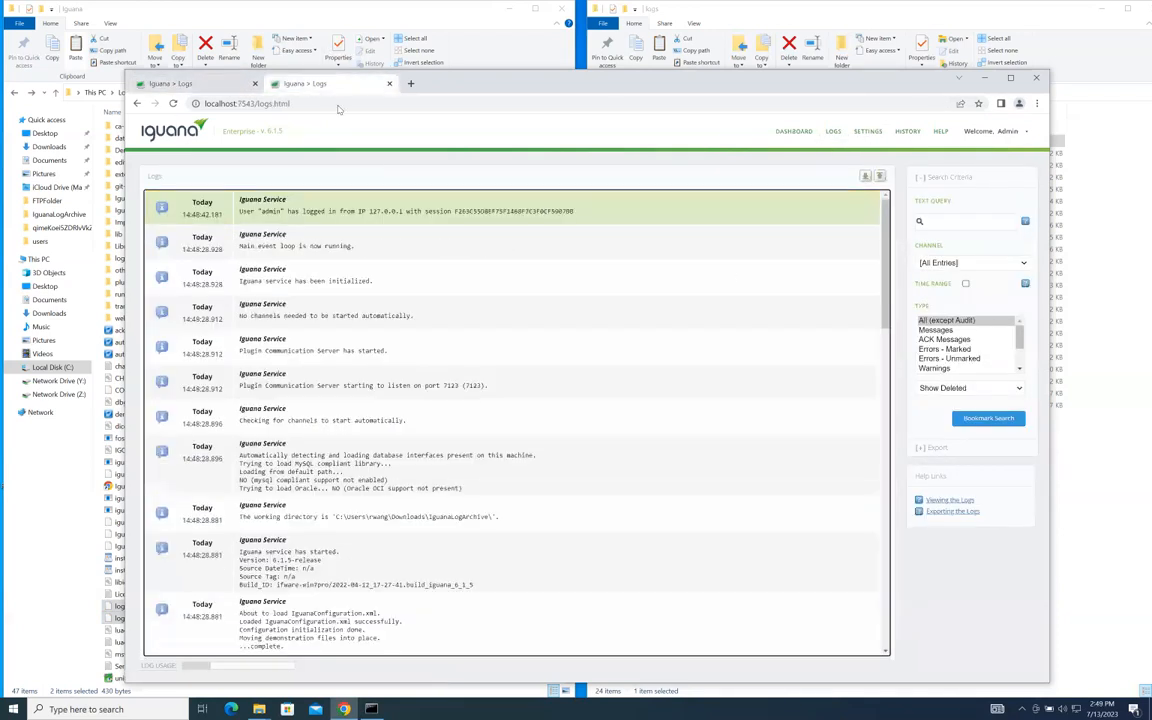
Filter the logs by the Messages type in both the archive and the original instance to compare their entries.
left_click(940, 331)
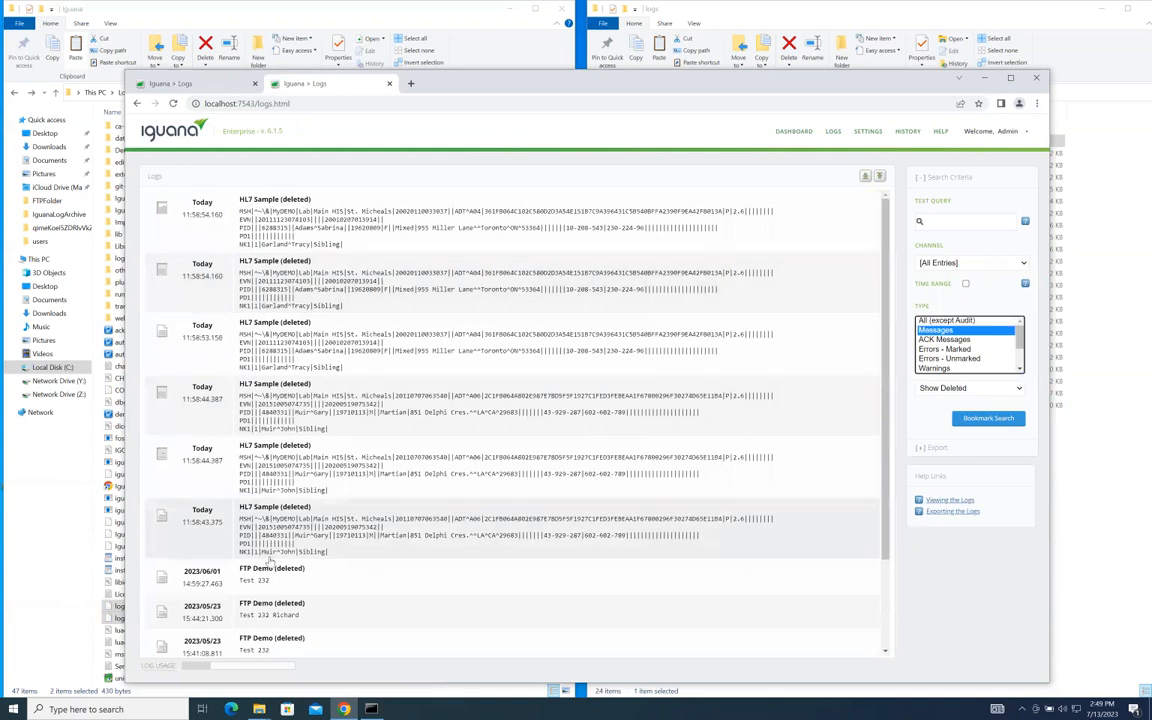
left_click(185, 84)
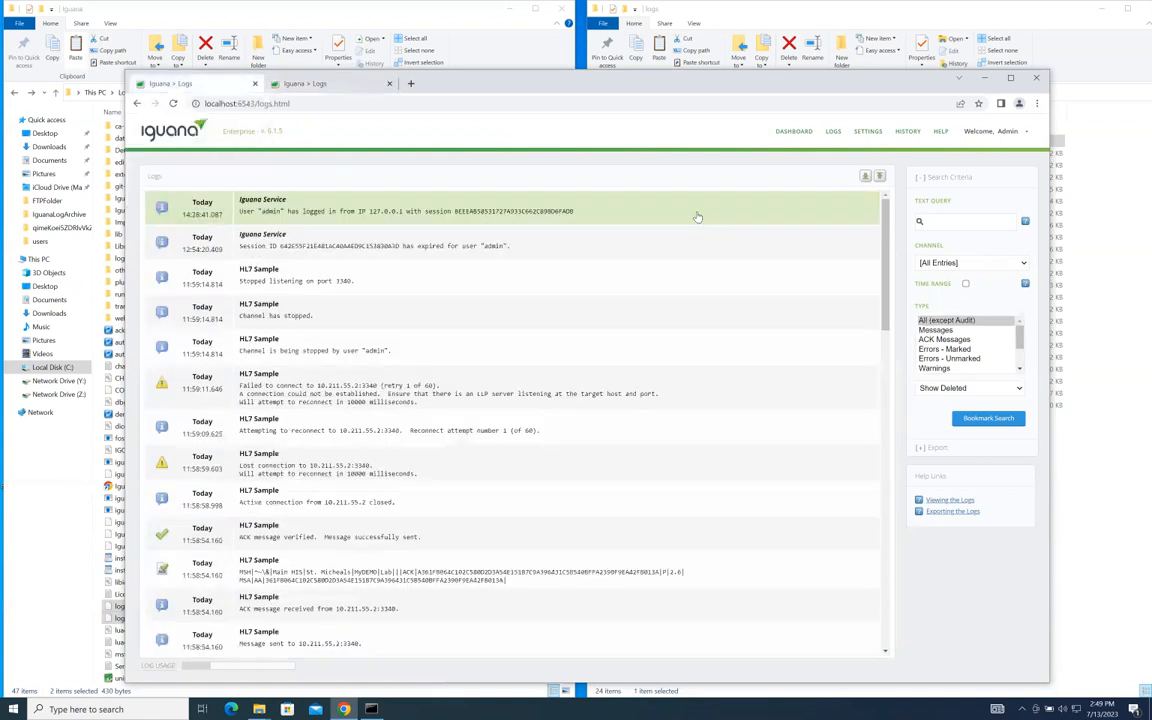
left_click(833, 132)
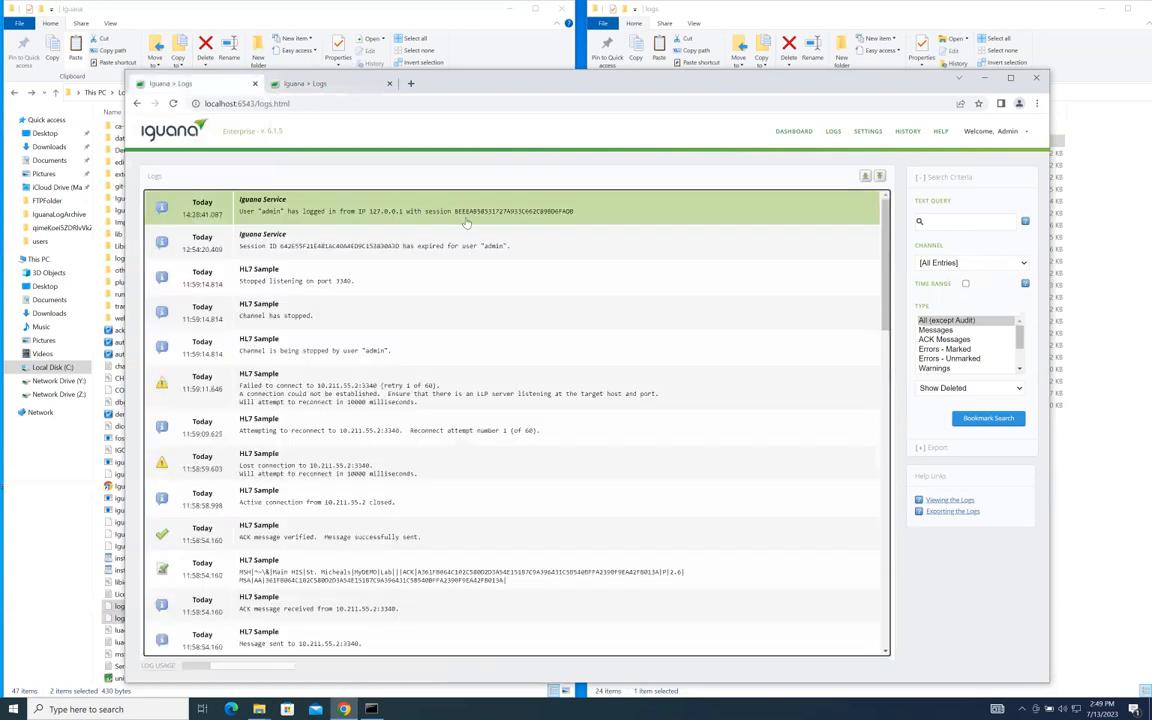
left_click(940, 330)
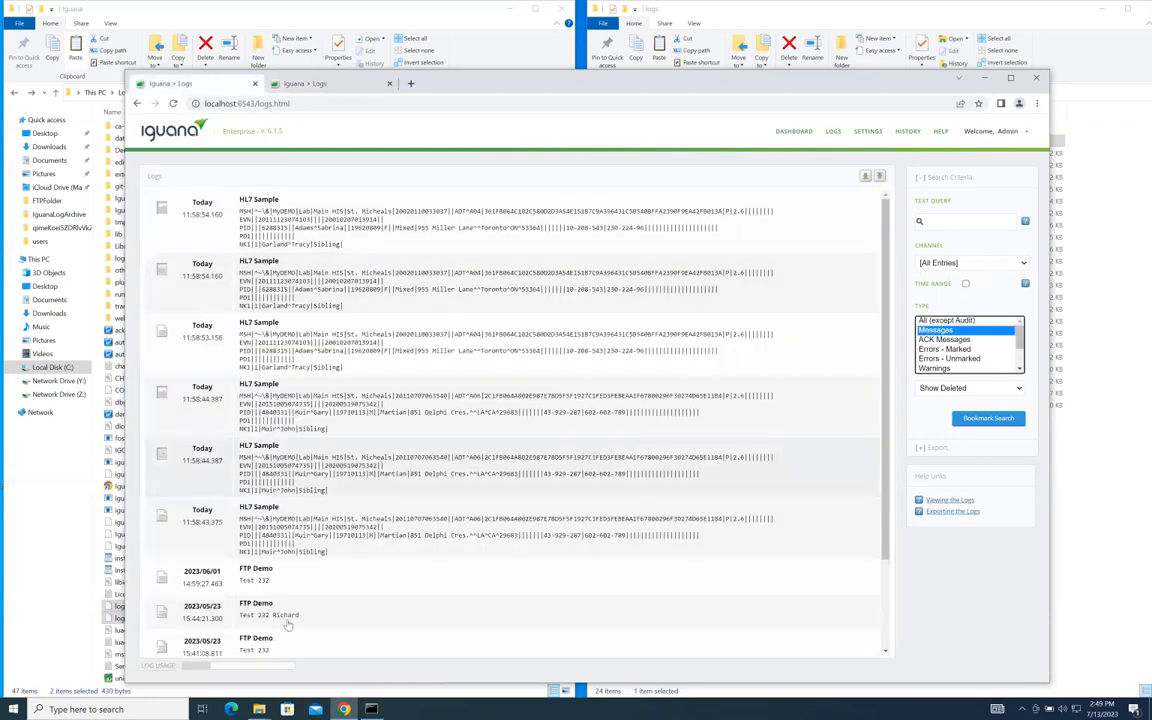
Search the archive instance's message logs for the text "ADT".
left_click(317, 85)
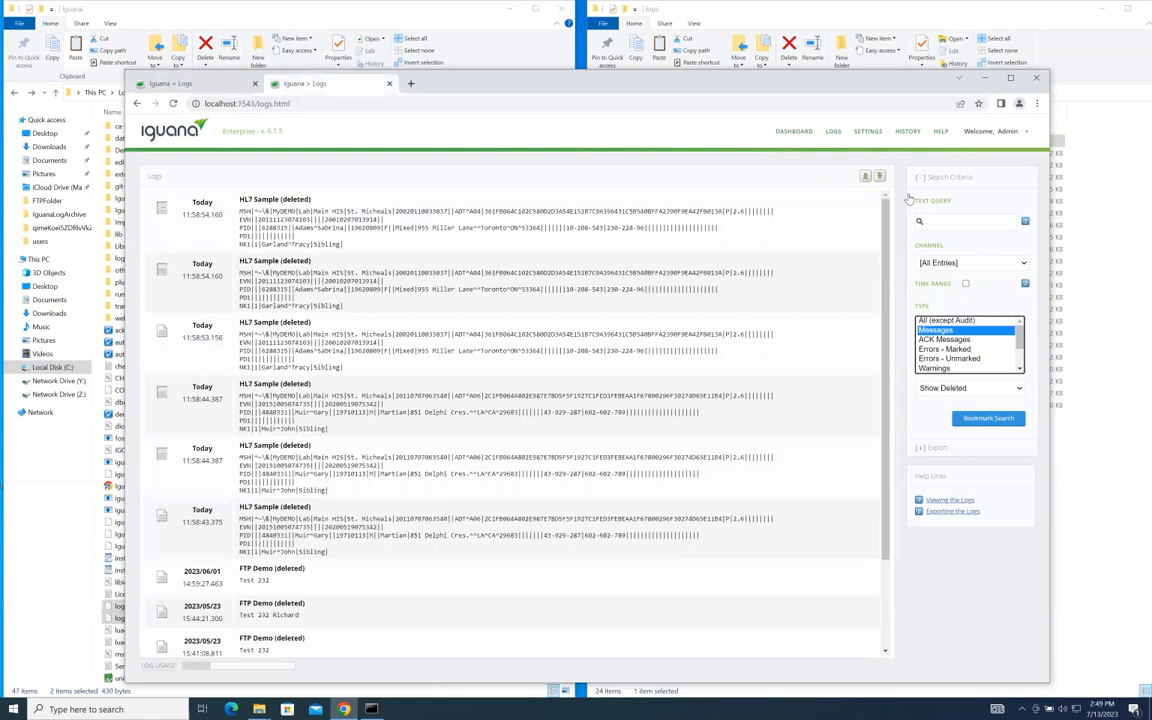
left_click(986, 224)
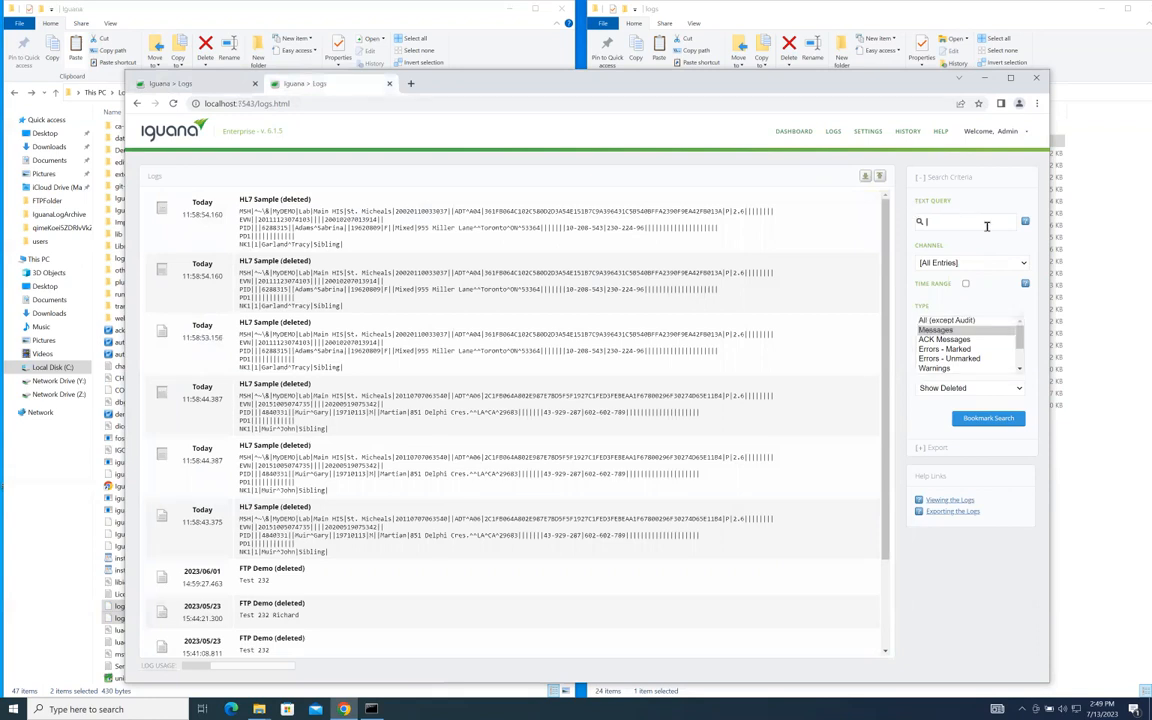
type("ADT")
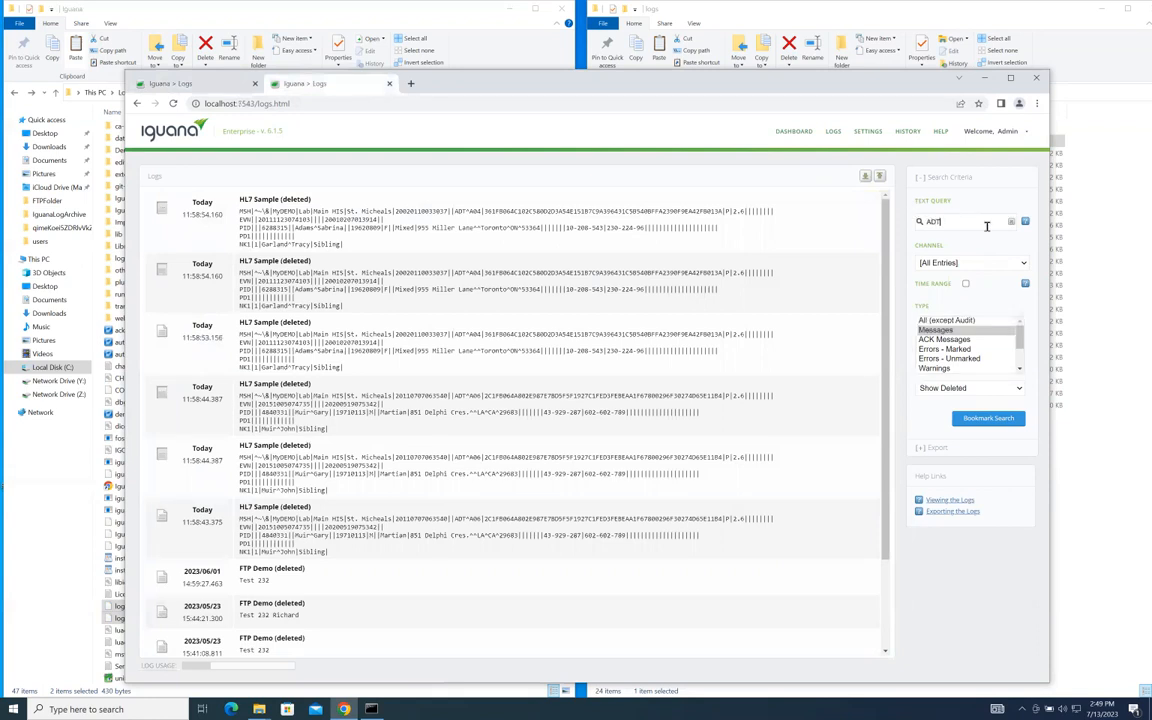